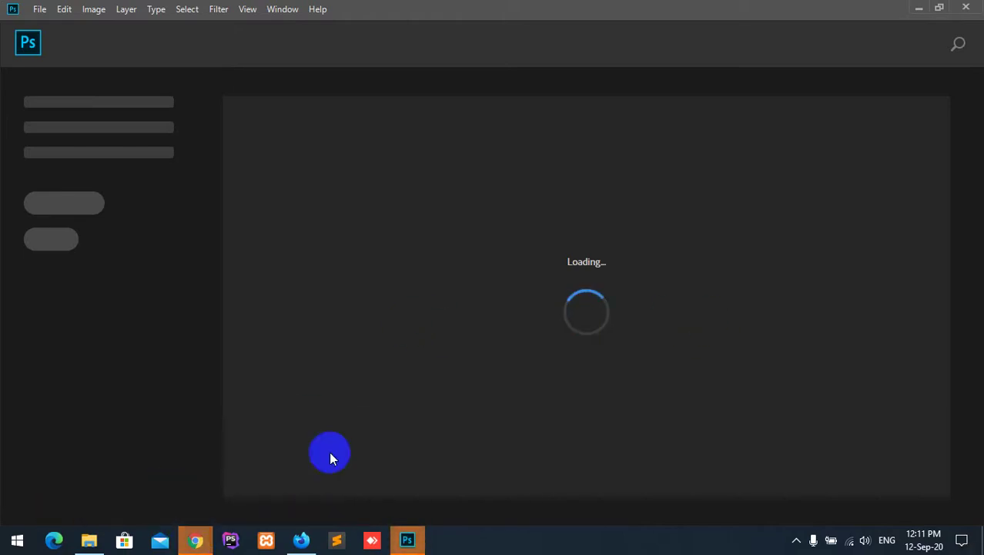
Switch to the Google Meet call and review the participant list and the chat.
{"action": "left_click", "coordinate": [919, 9]}
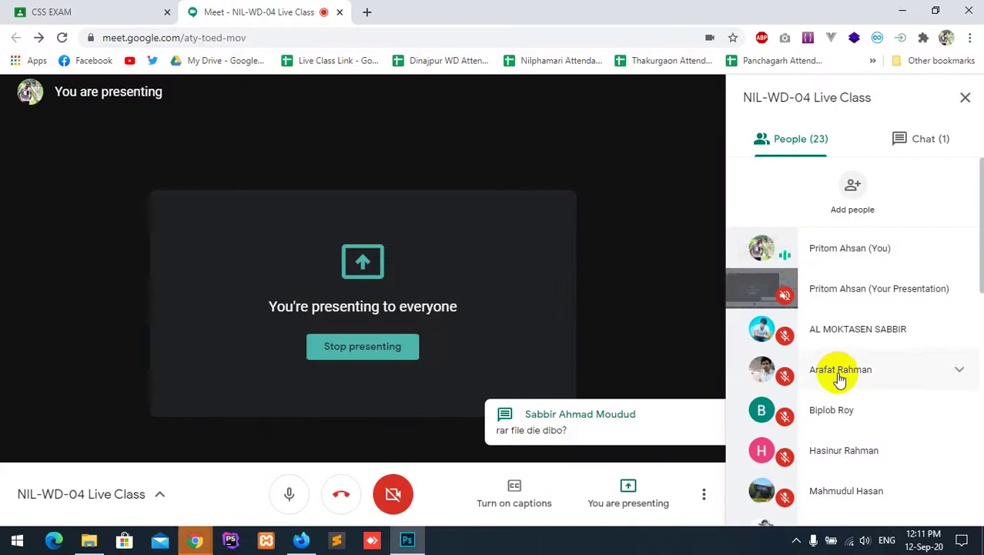
{"action": "scroll", "coordinate": [838, 376], "scroll_direction": "down", "scroll_amount": 6}
{"action": "scroll", "coordinate": [838, 375], "scroll_direction": "down", "scroll_amount": 3}
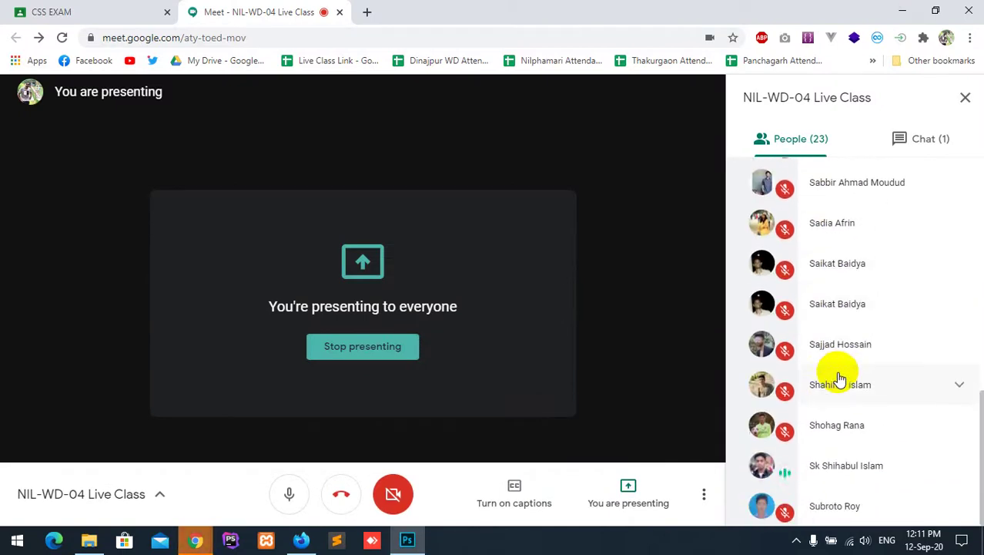
{"action": "left_click", "coordinate": [639, 393]}
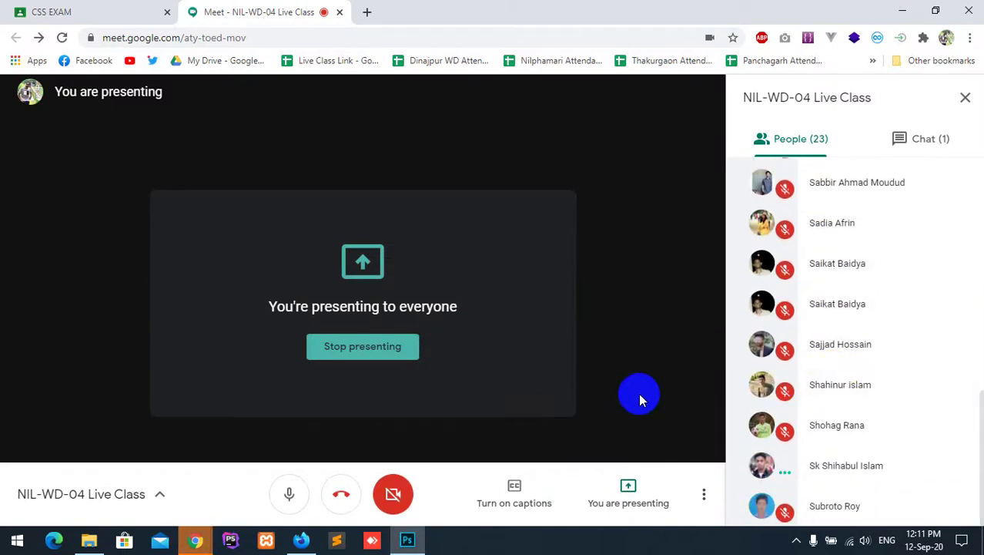
{"action": "left_click", "coordinate": [930, 141]}
{"action": "left_click", "coordinate": [838, 148]}
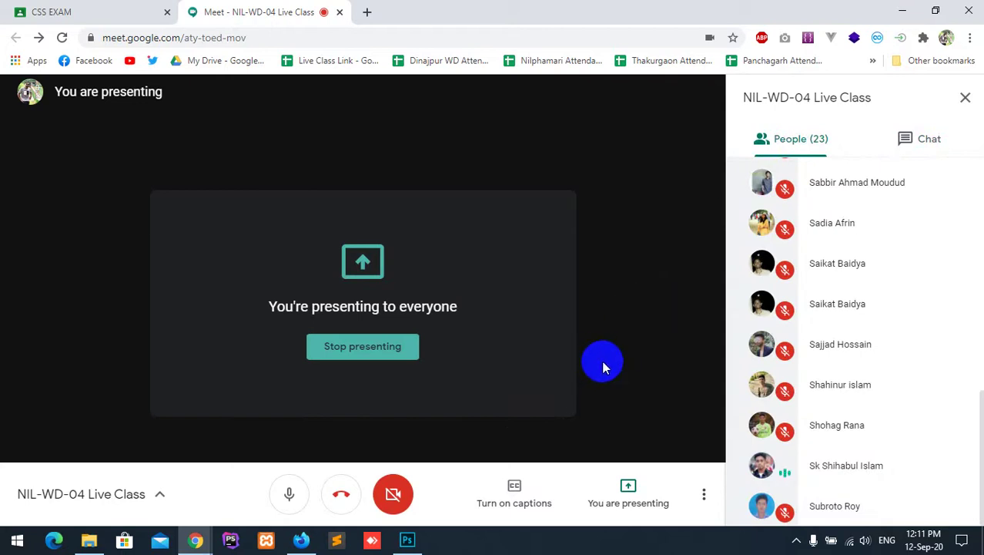
Switch to Photoshop and create a new document from the Default Photoshop Size preset, 7 x 5 in at 300 ppi.
{"action": "left_click", "coordinate": [407, 540]}
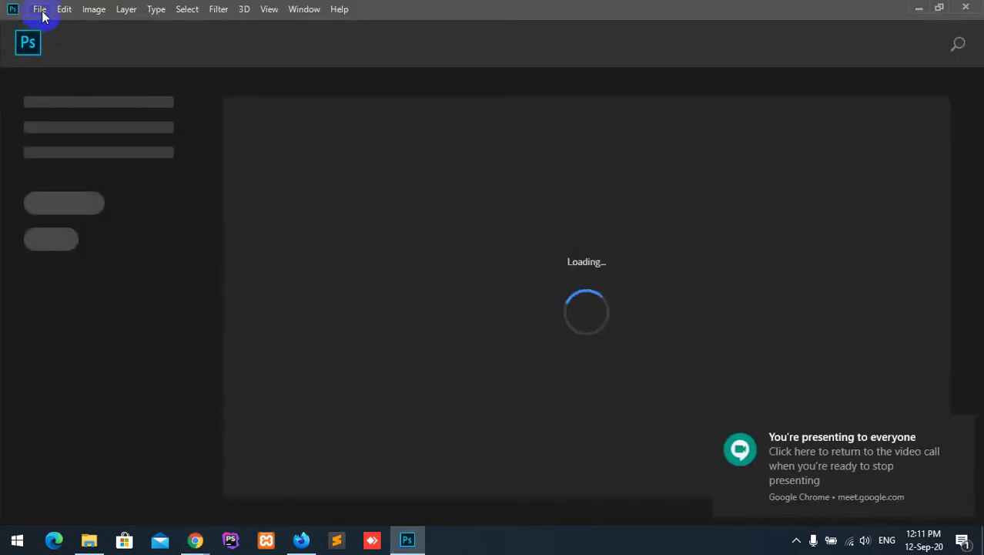
{"action": "left_click", "coordinate": [39, 10]}
{"action": "left_click", "coordinate": [44, 24]}
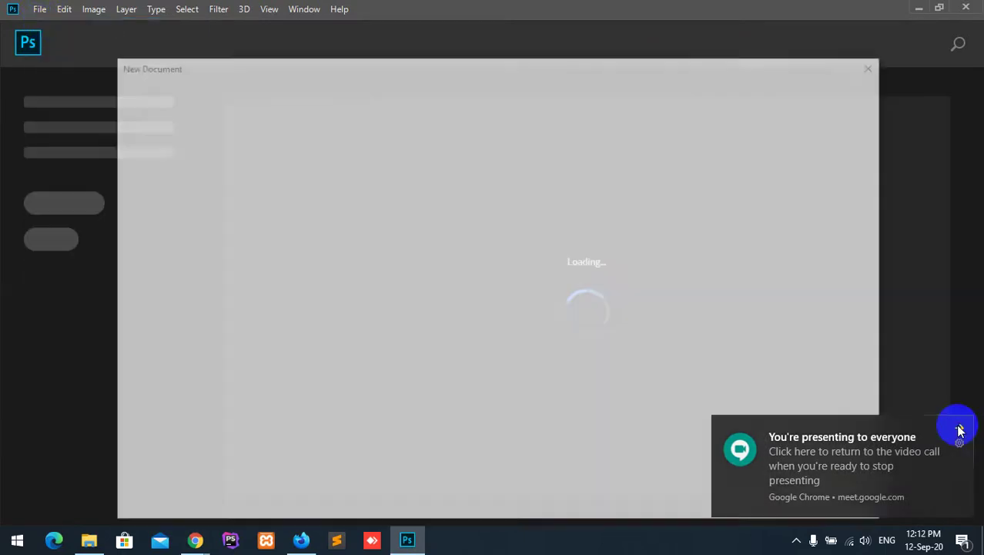
{"action": "left_click", "coordinate": [958, 426]}
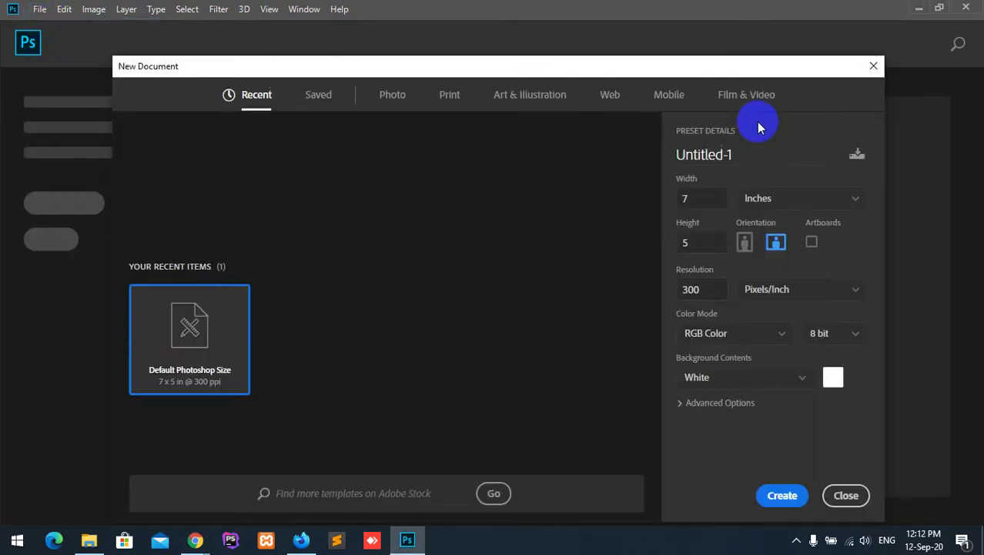
{"action": "left_click", "coordinate": [786, 495]}
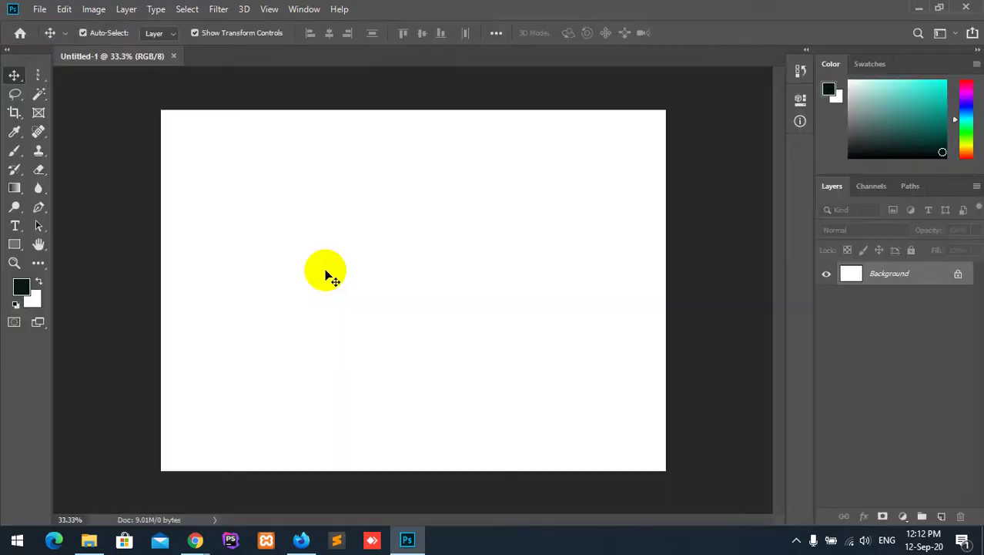
Examine the new document's properties and collapse them again.
{"action": "left_click", "coordinate": [13, 81]}
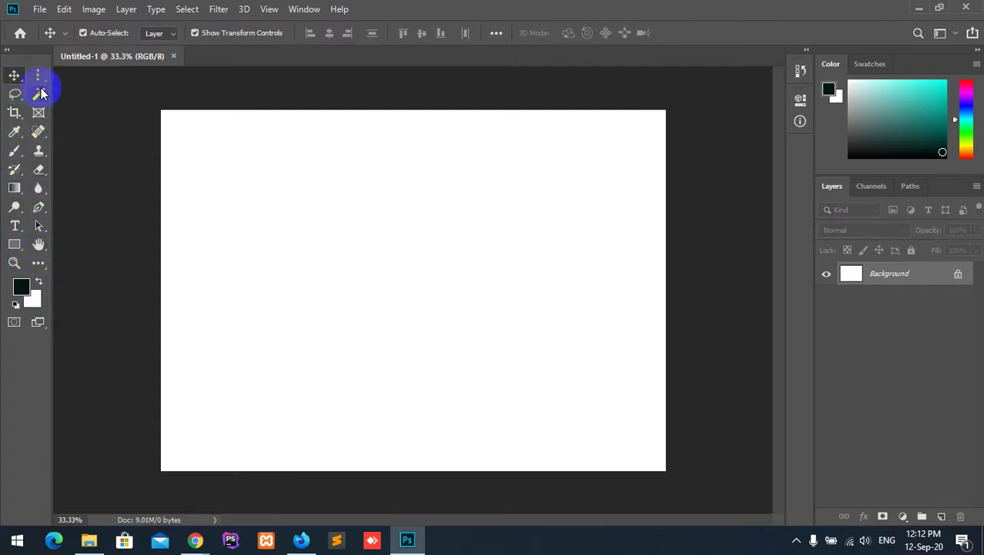
{"action": "left_click", "coordinate": [800, 70]}
{"action": "left_click", "coordinate": [802, 101]}
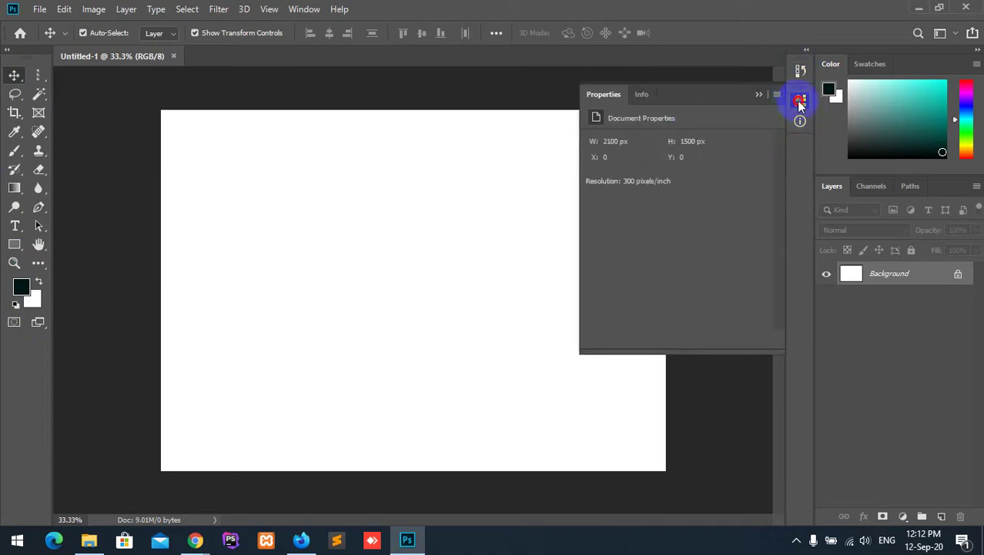
{"action": "left_click", "coordinate": [799, 100]}
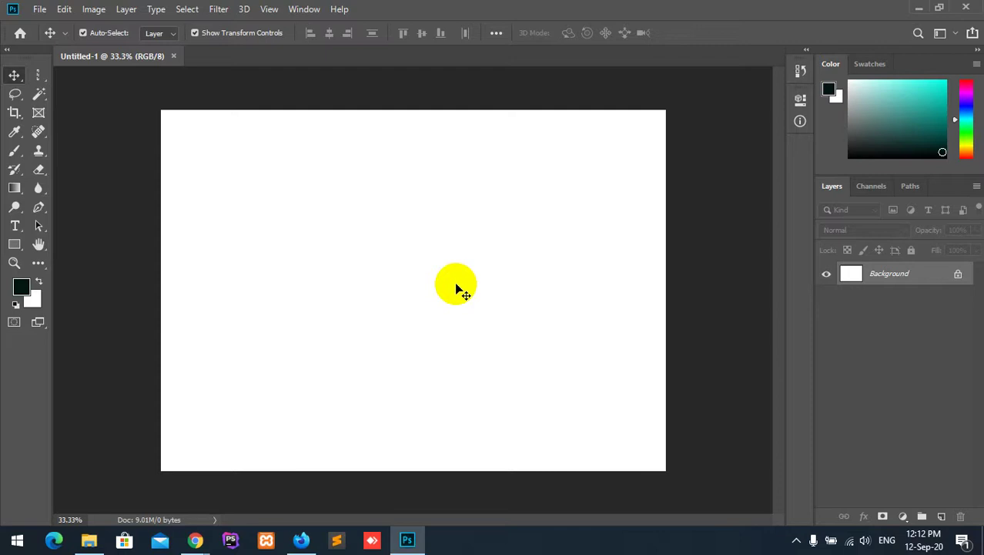
Switch to the Google Meet call, stop presenting the screen and close the participant list.
{"action": "left_click", "coordinate": [919, 9]}
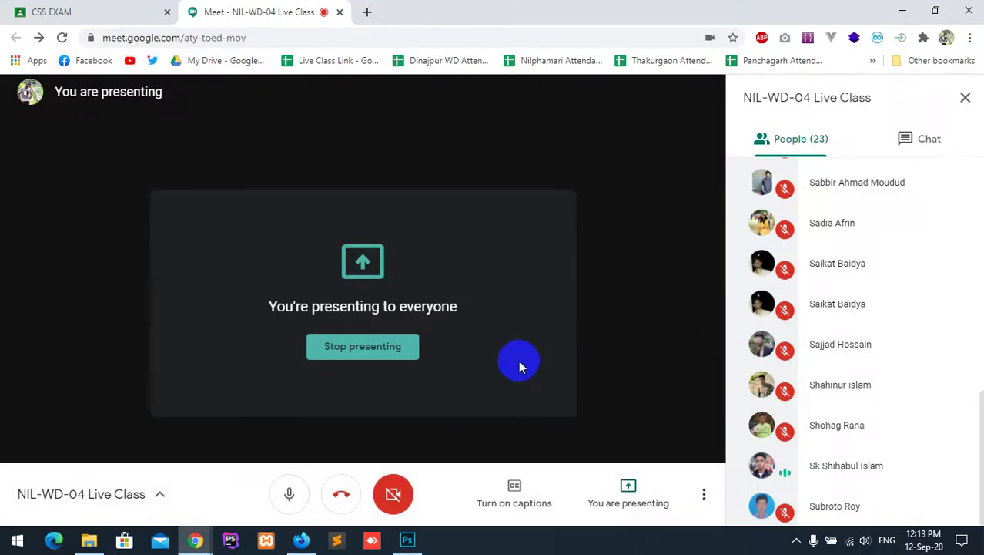
{"action": "left_click", "coordinate": [418, 356]}
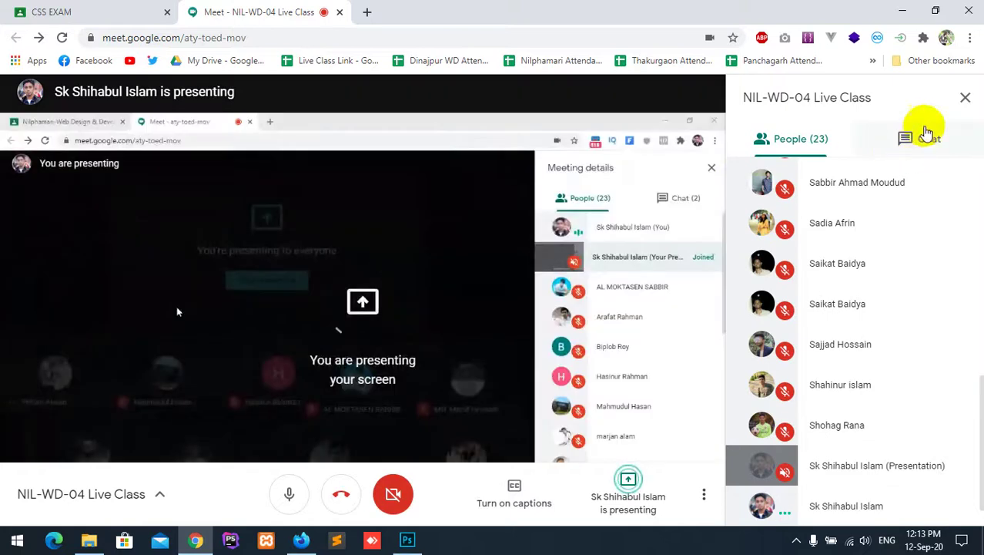
{"action": "left_click", "coordinate": [966, 101]}
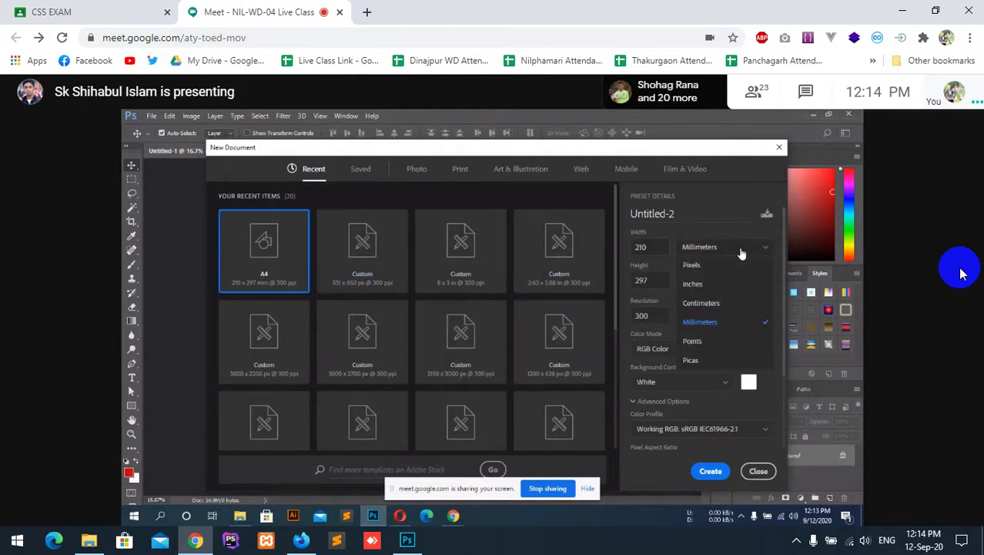
Mute the microphone during the other participant's presentation and turn it back on to speak.
{"action": "left_click", "coordinate": [436, 494]}
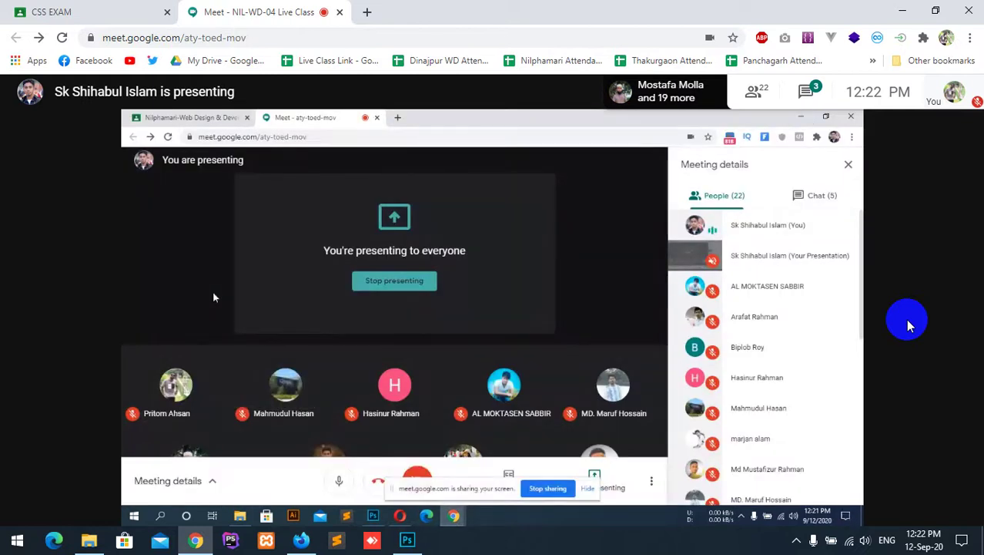
{"action": "left_click", "coordinate": [426, 491]}
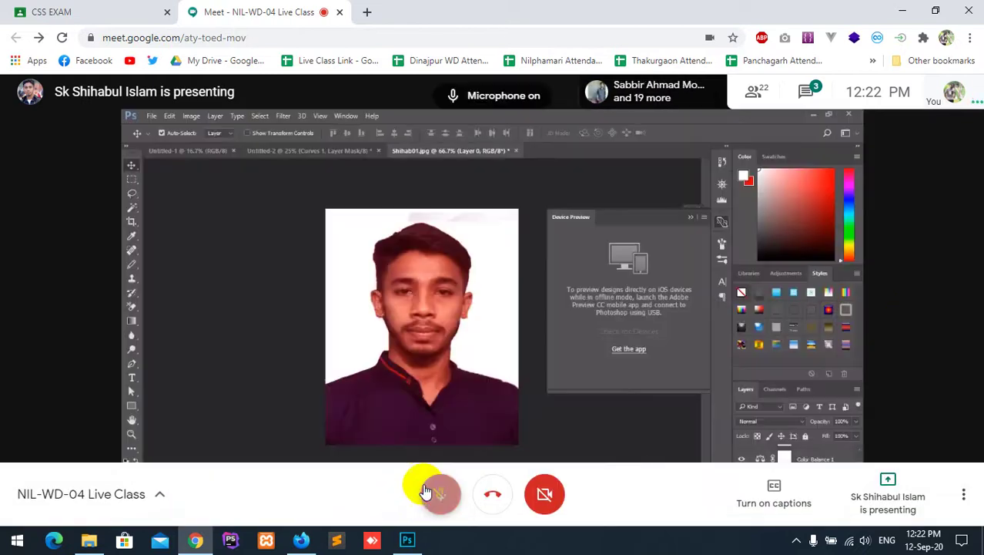
{"action": "left_click", "coordinate": [450, 397]}
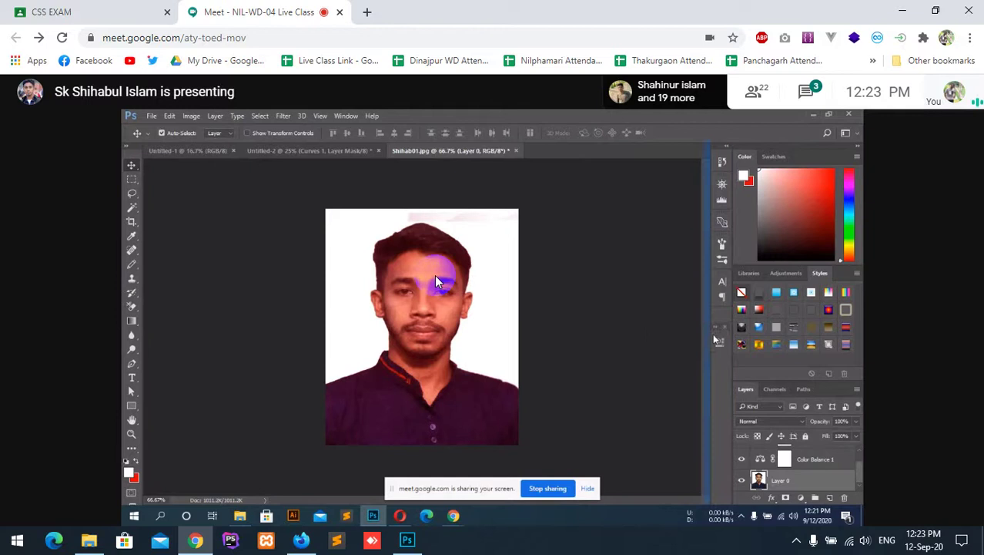
Check the meeting chat and the participant list, and close the meeting details.
{"action": "mouse_move", "coordinate": [490, 262]}
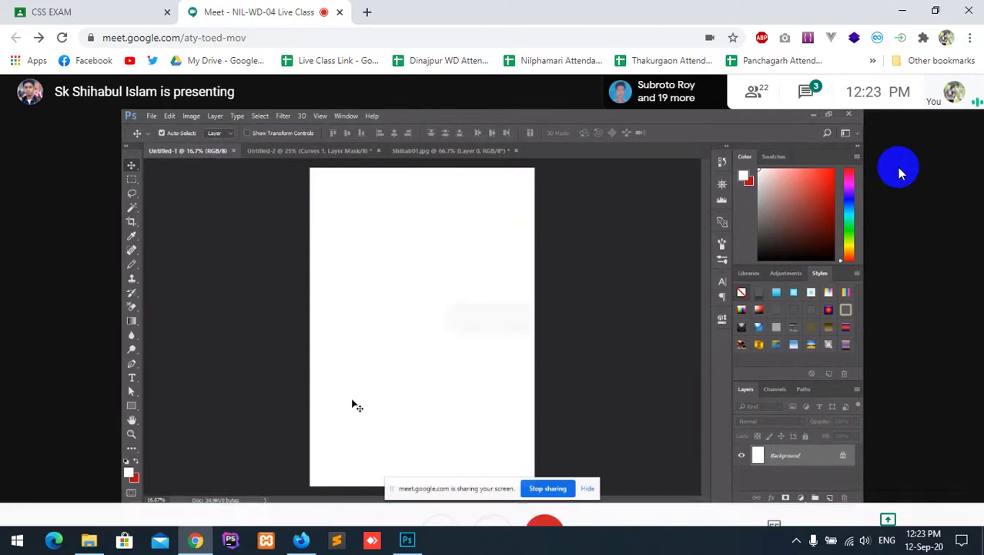
{"action": "left_click", "coordinate": [809, 91]}
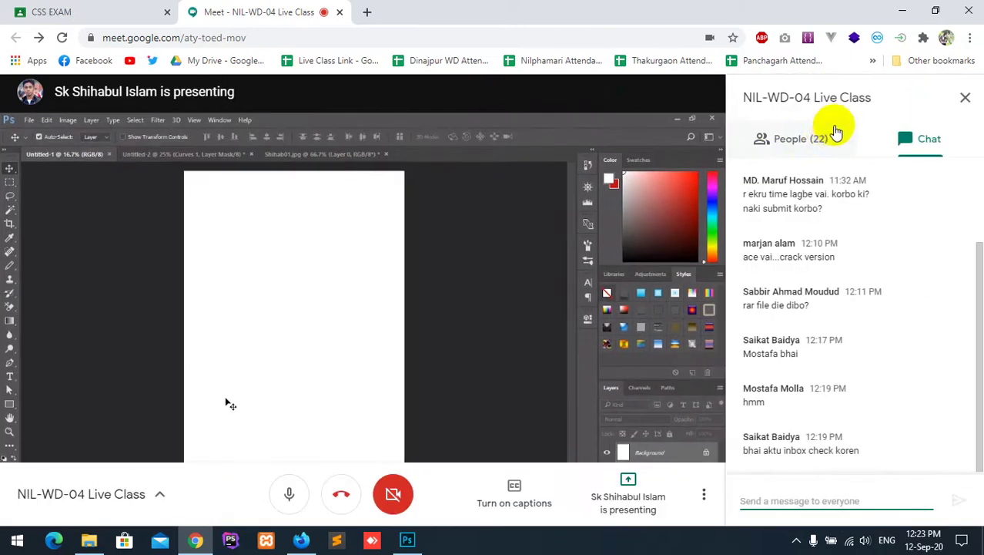
{"action": "left_click", "coordinate": [793, 145]}
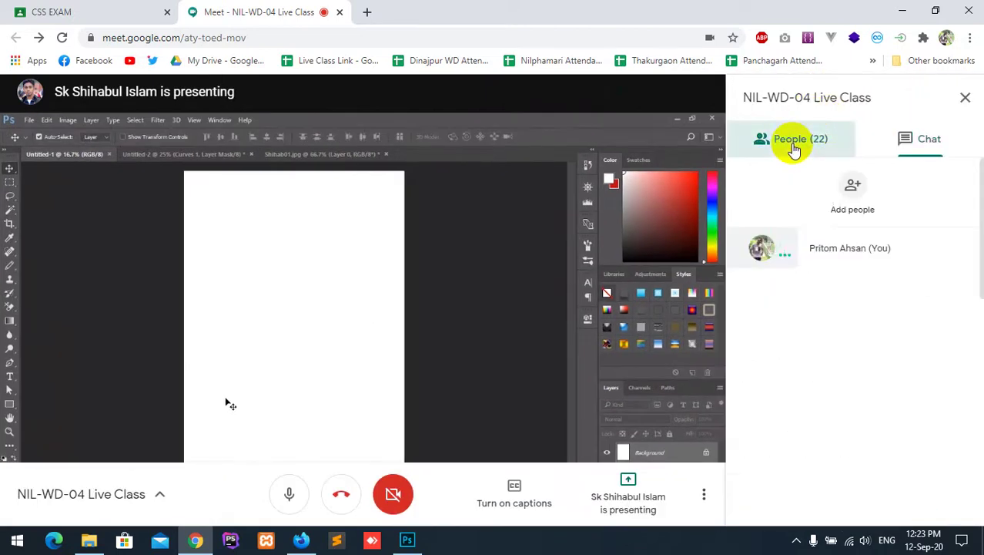
{"action": "left_click", "coordinate": [963, 98]}
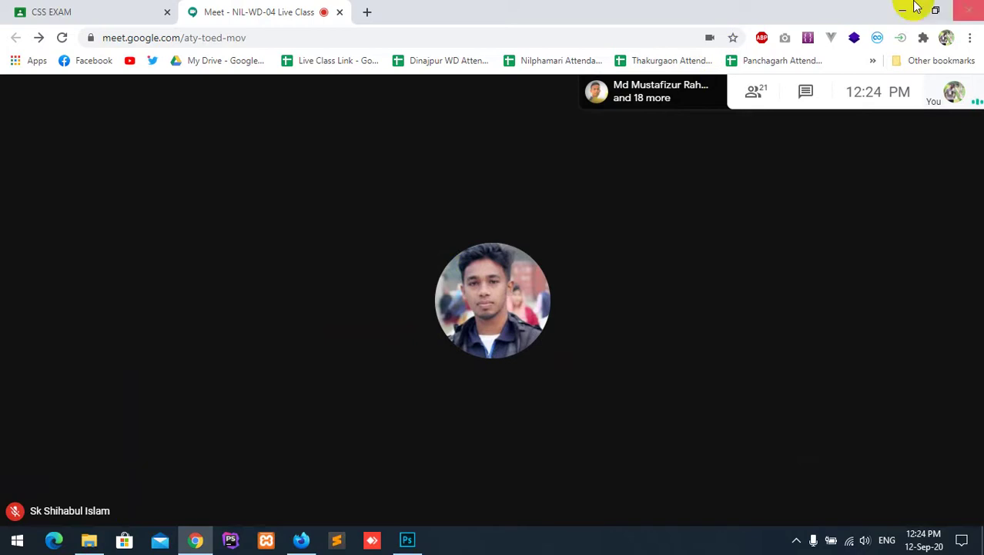
Minimise the browser, return to the Google Meet call and mute the microphone.
{"action": "left_click", "coordinate": [903, 10]}
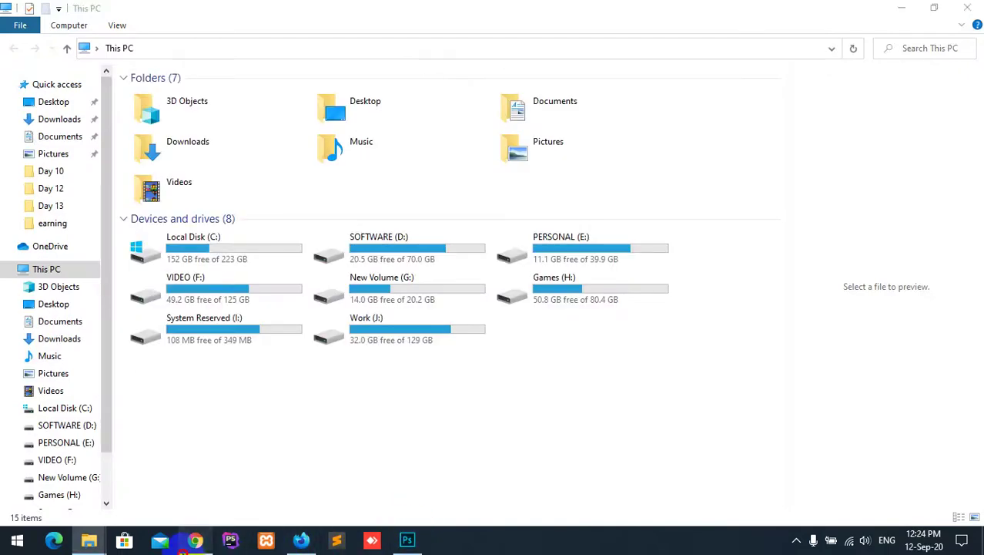
{"action": "left_click", "coordinate": [185, 545]}
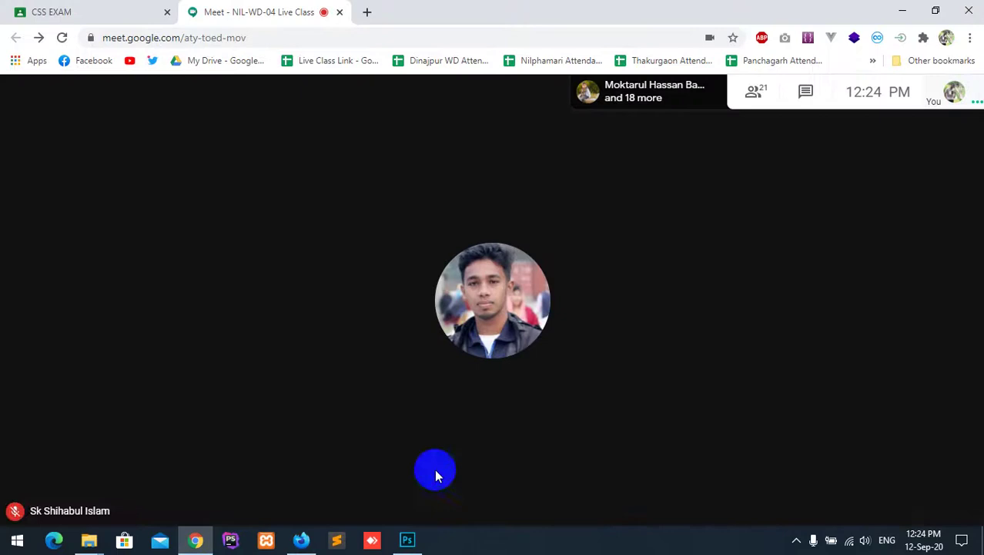
{"action": "left_click", "coordinate": [449, 495]}
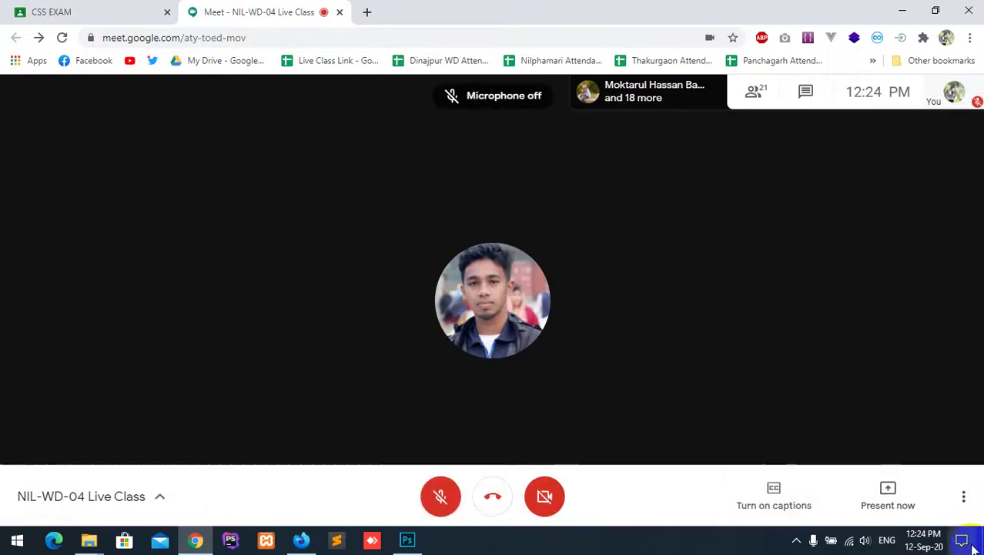
Switch to Photoshop and leave the missing fonts of Design2.psd unresolved.
{"action": "left_click", "coordinate": [797, 540]}
{"action": "left_click", "coordinate": [408, 540]}
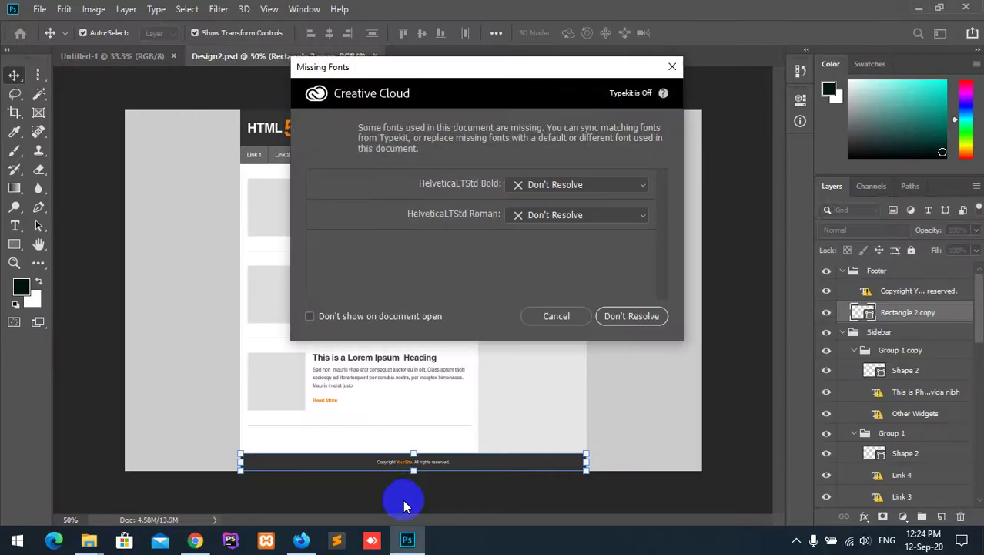
{"action": "left_click", "coordinate": [628, 314]}
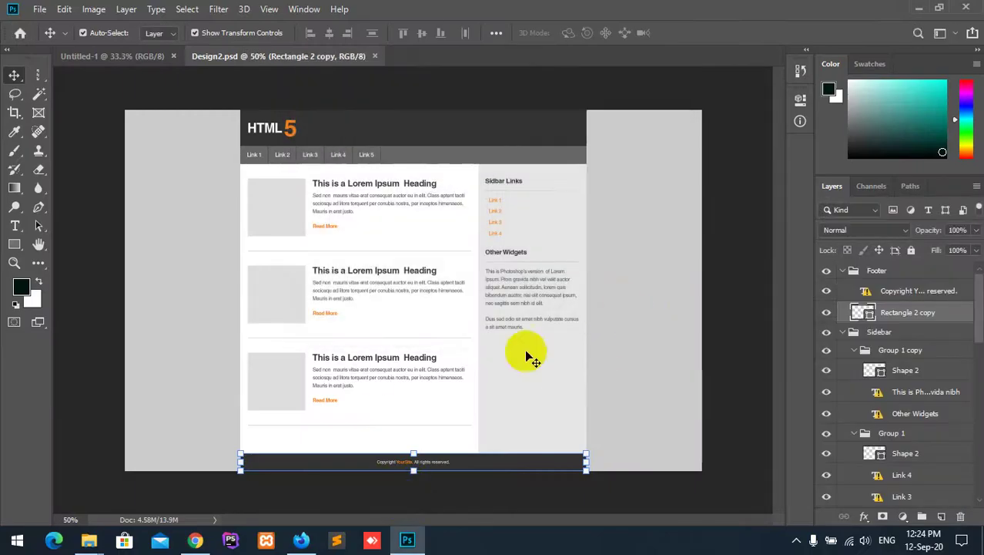
Return to the Google Meet call, unmute the microphone and present the entire screen, hiding the sharing notice.
{"action": "left_click", "coordinate": [195, 540]}
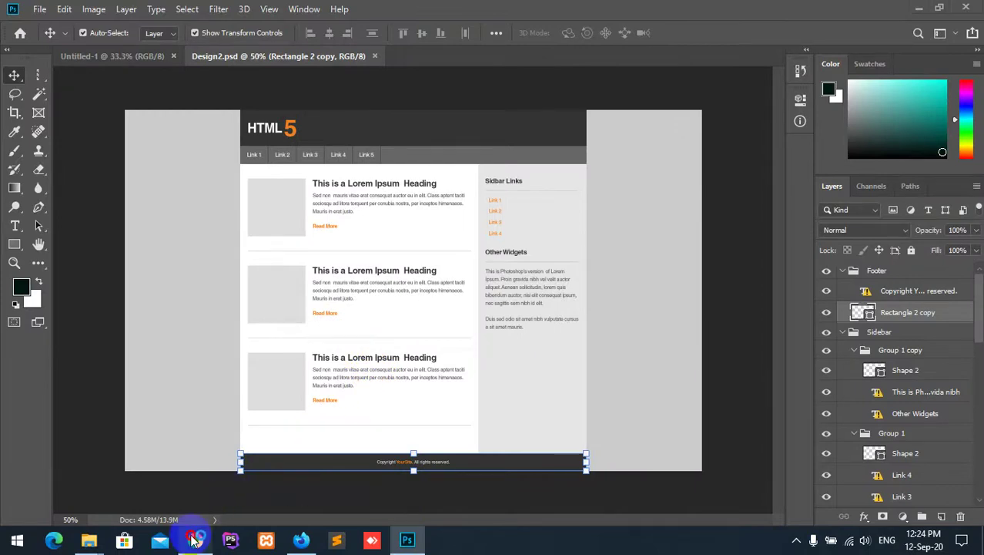
{"action": "left_click", "coordinate": [437, 505]}
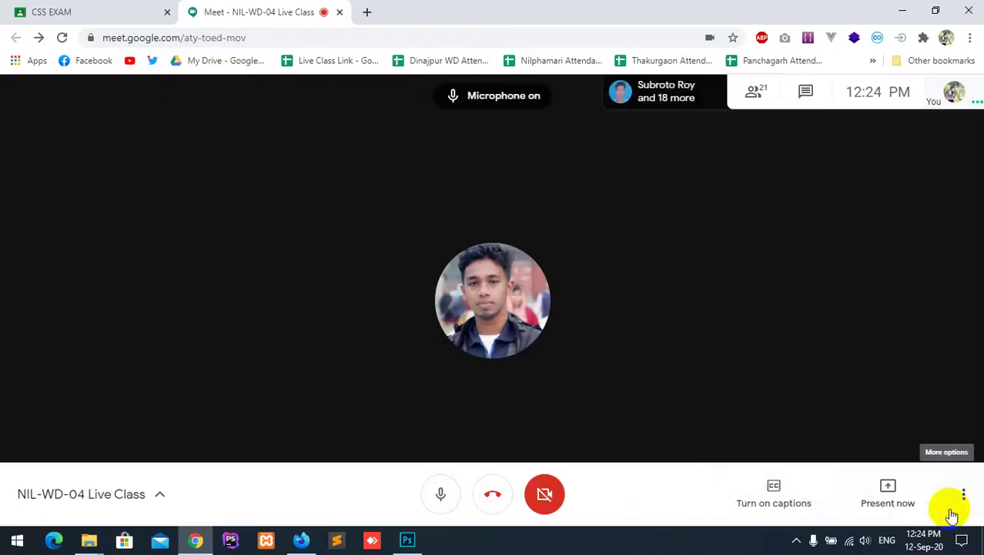
{"action": "left_click", "coordinate": [925, 502]}
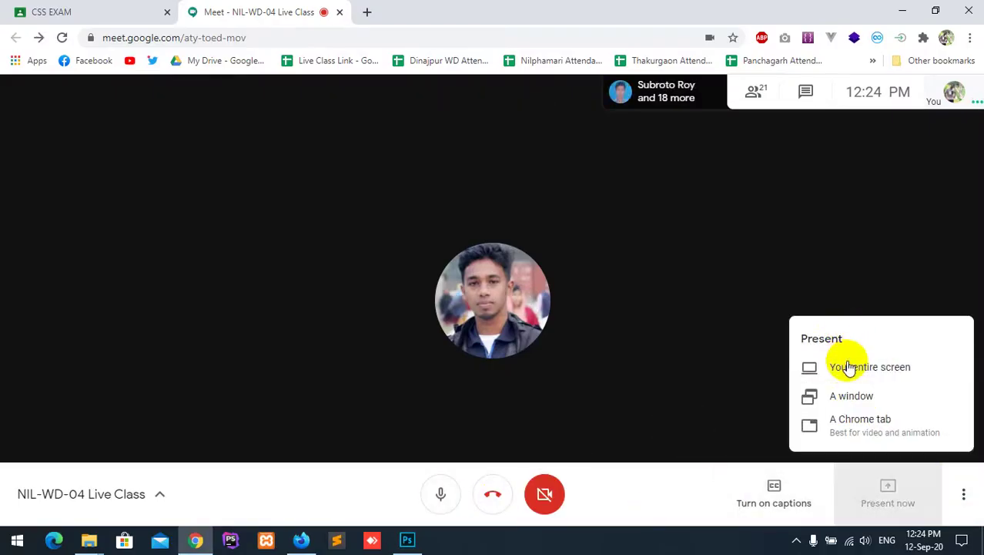
{"action": "left_click", "coordinate": [849, 367]}
{"action": "left_click", "coordinate": [450, 202]}
{"action": "left_click", "coordinate": [620, 348]}
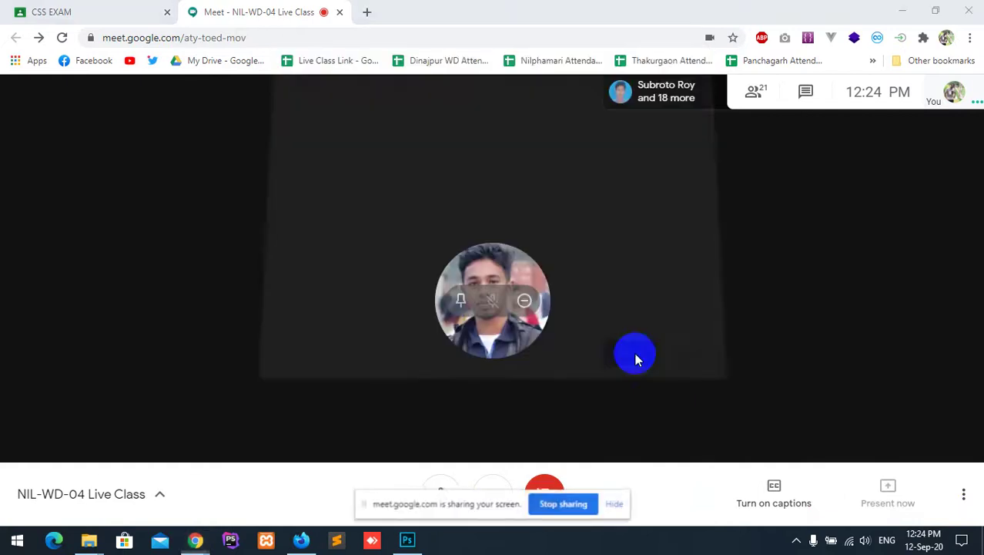
{"action": "left_click", "coordinate": [620, 501]}
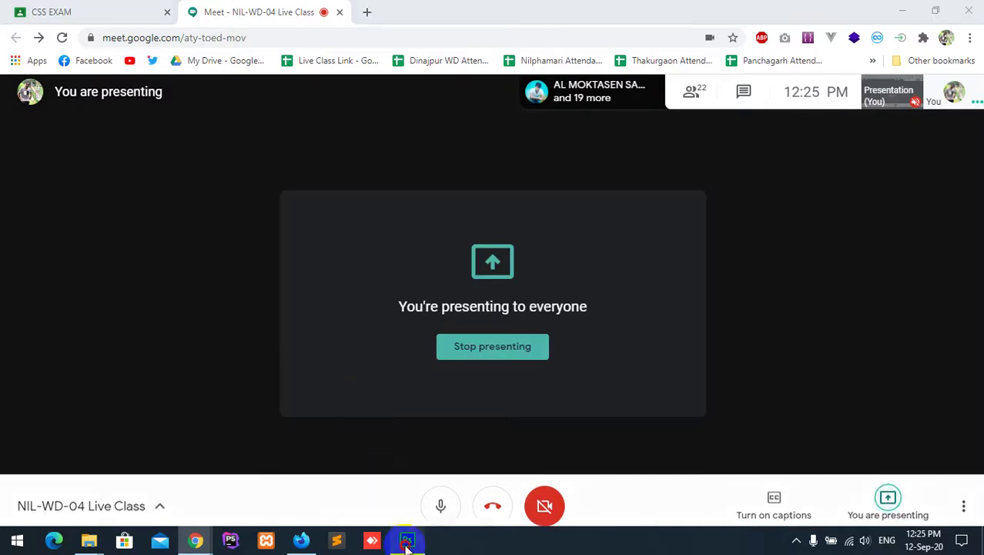
Switch to Photoshop and select the main content background and the sidebar background of the Design2.psd layout in turn.
{"action": "left_click", "coordinate": [407, 540]}
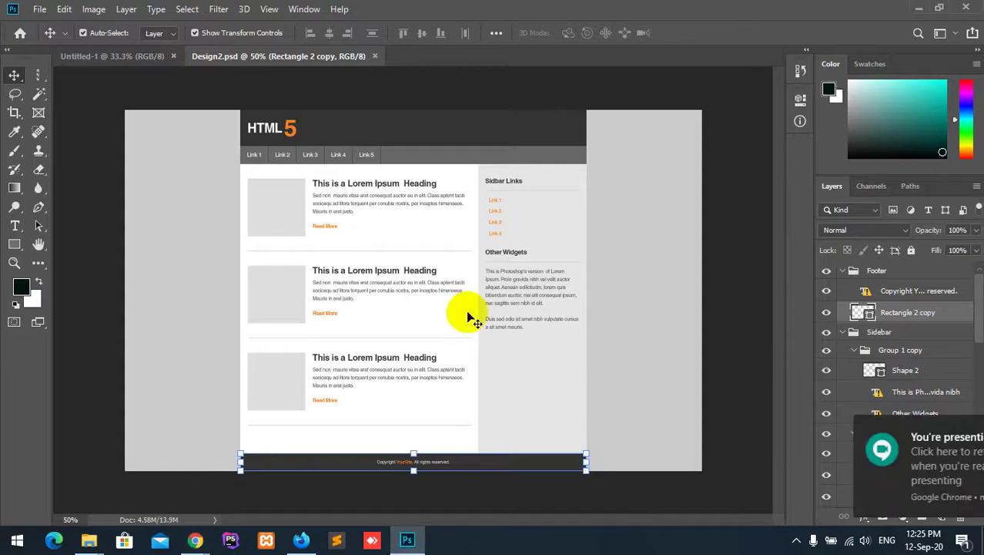
{"action": "left_click", "coordinate": [959, 430]}
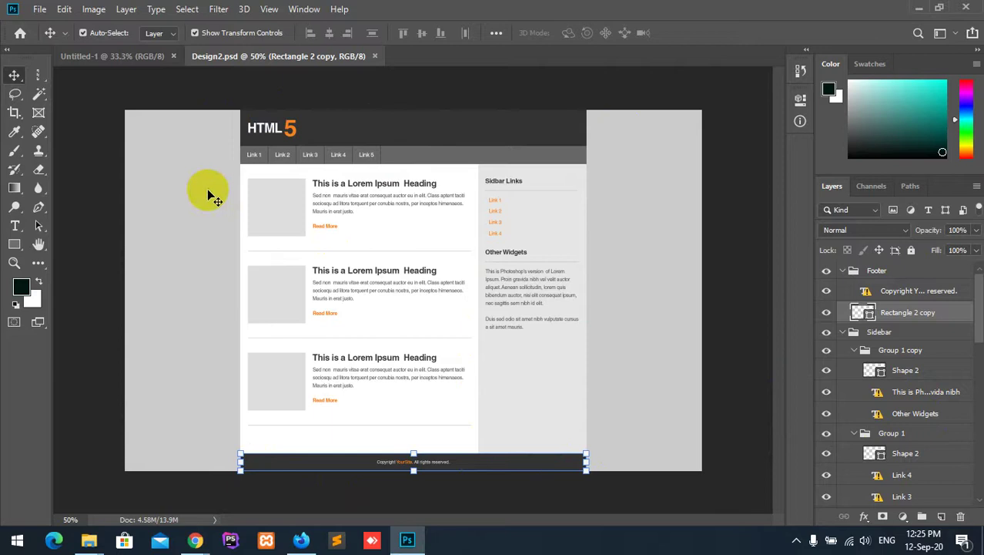
{"action": "left_click", "coordinate": [347, 414]}
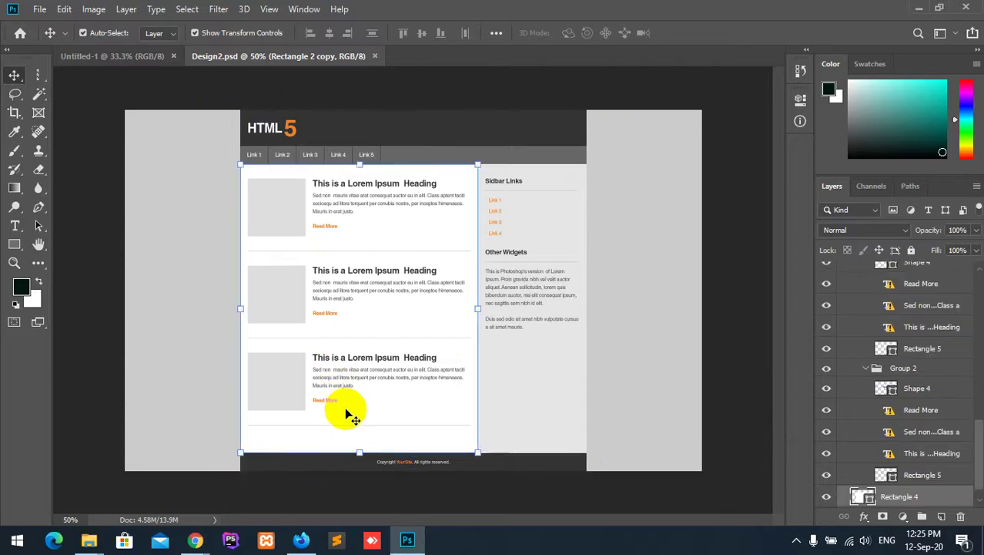
{"action": "left_click", "coordinate": [530, 249]}
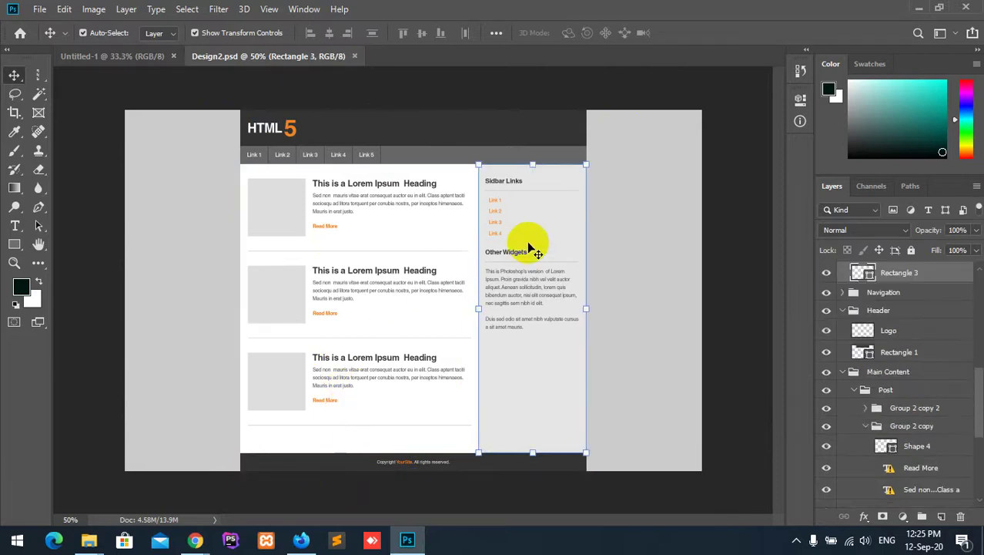
Select the navigation bar background and the header background of the layout in turn.
{"action": "left_click", "coordinate": [446, 293]}
{"action": "left_click", "coordinate": [411, 141]}
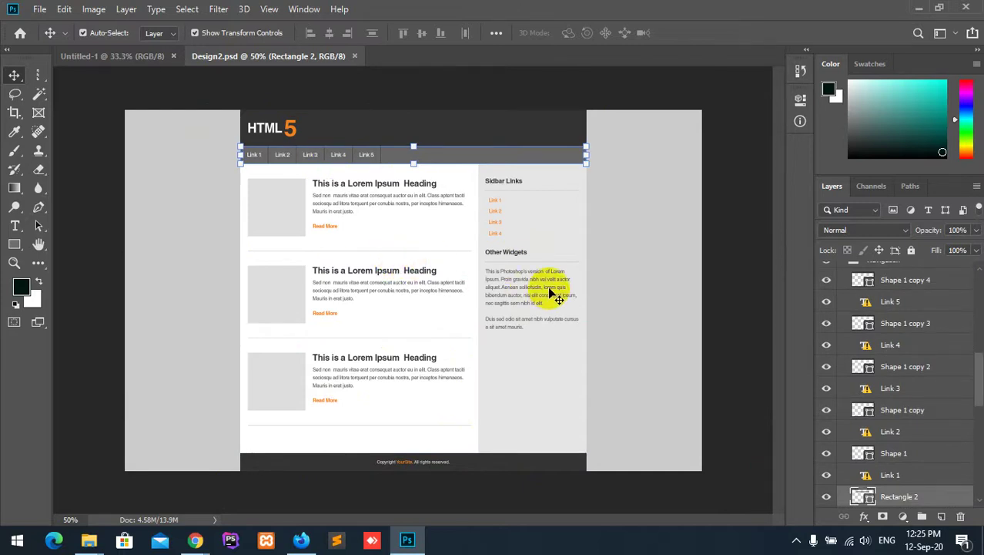
{"action": "left_click", "coordinate": [297, 132]}
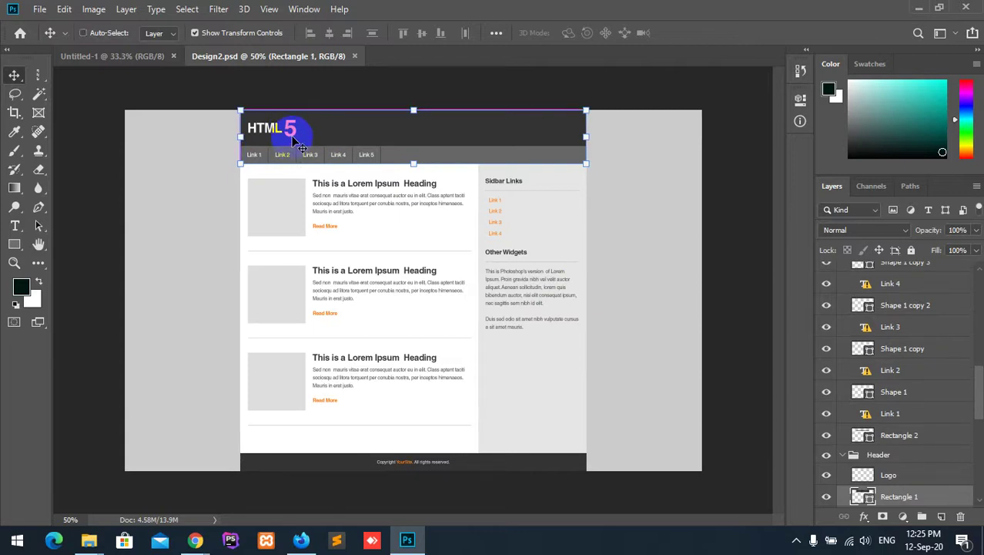
Select the Footer group at the top of the layer stack, then collapse and re-expand it.
{"action": "scroll", "coordinate": [915, 419], "scroll_direction": "up", "scroll_amount": 3}
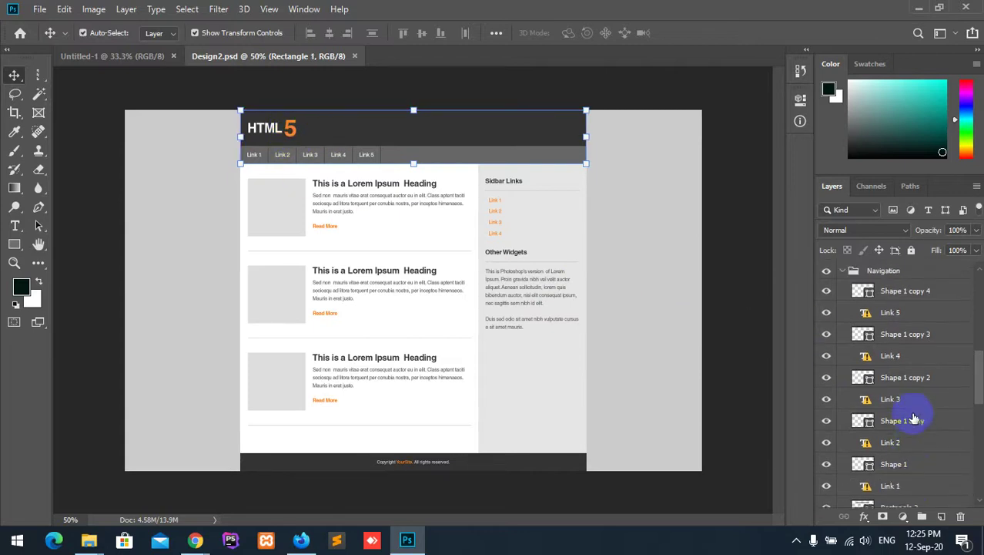
{"action": "scroll", "coordinate": [915, 418], "scroll_direction": "up", "scroll_amount": 8}
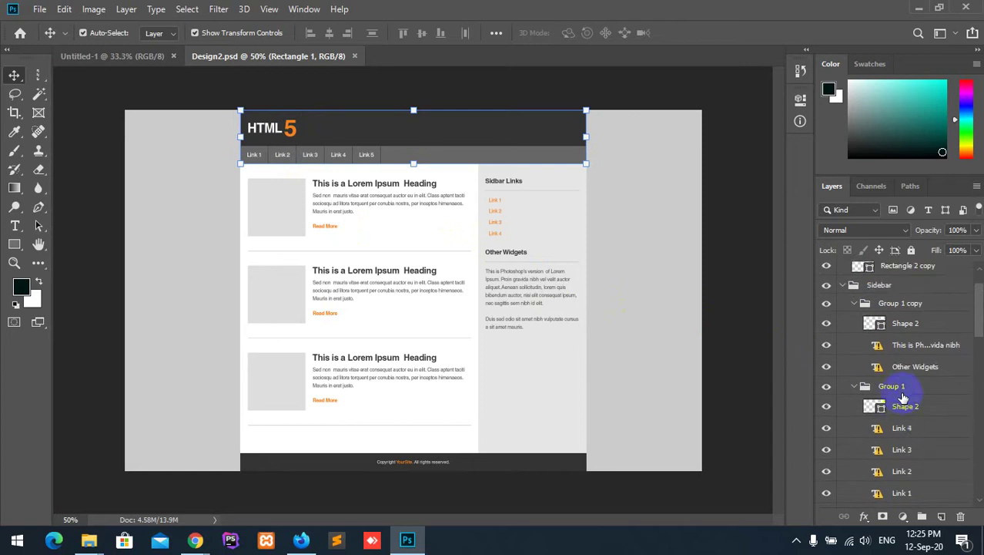
{"action": "scroll", "coordinate": [903, 396], "scroll_direction": "up", "scroll_amount": 2}
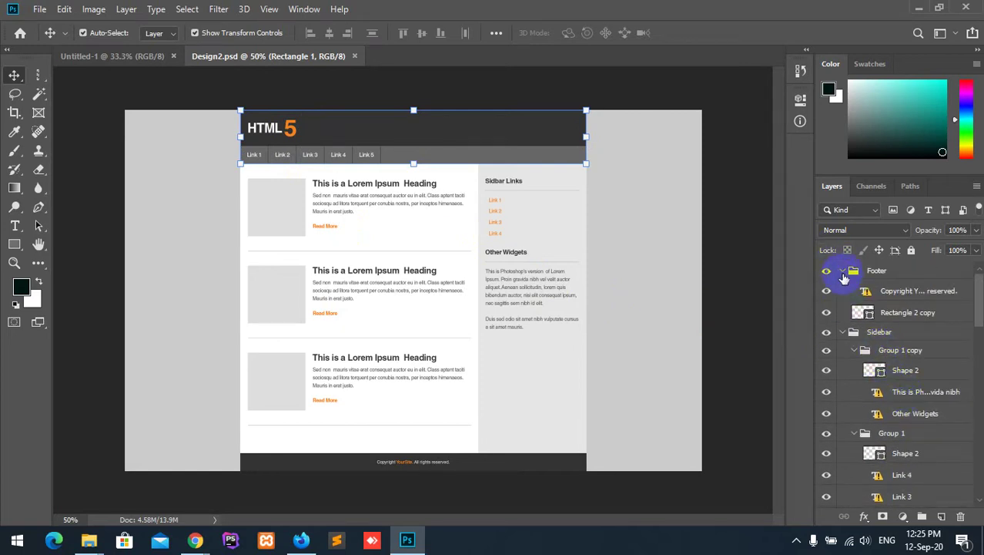
{"action": "left_click", "coordinate": [879, 275]}
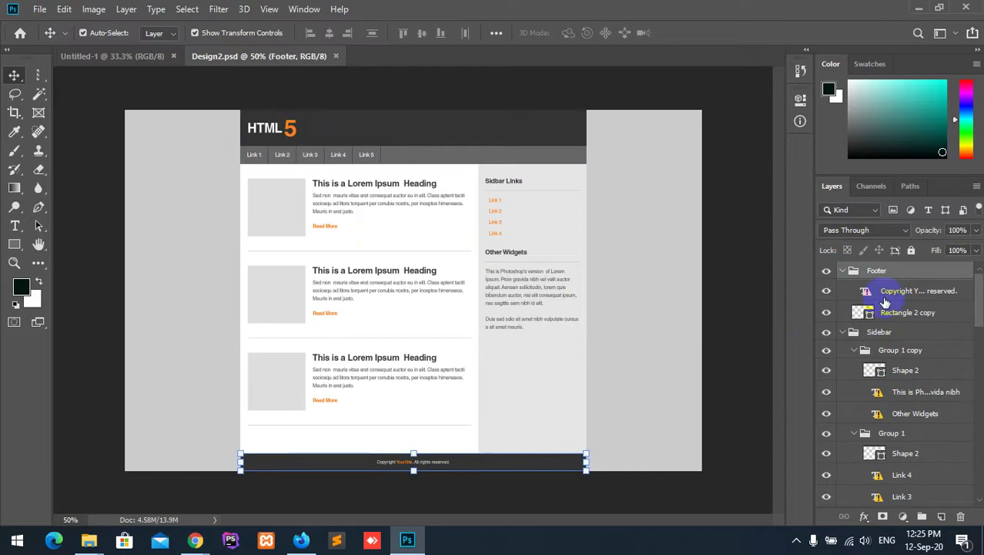
{"action": "left_click", "coordinate": [844, 271]}
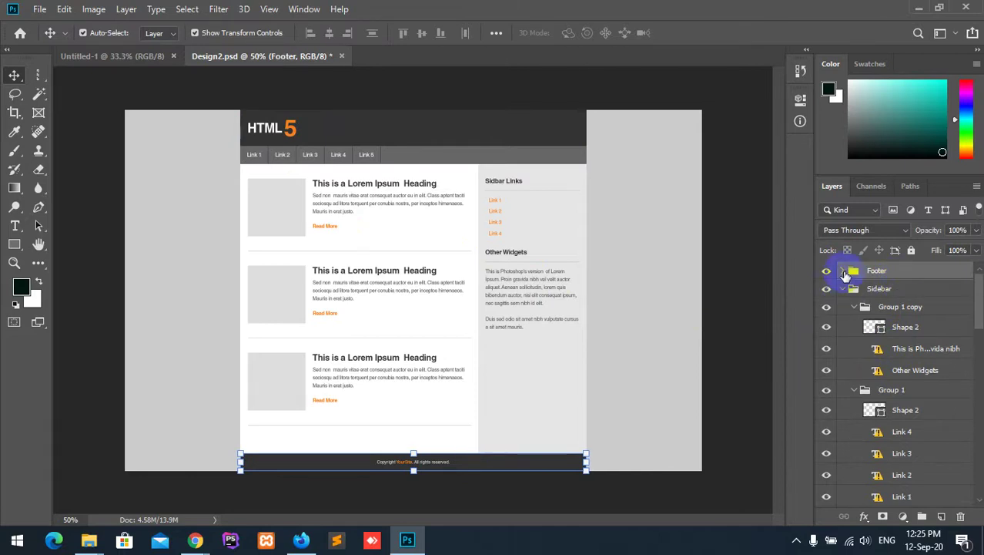
{"action": "left_click", "coordinate": [844, 273]}
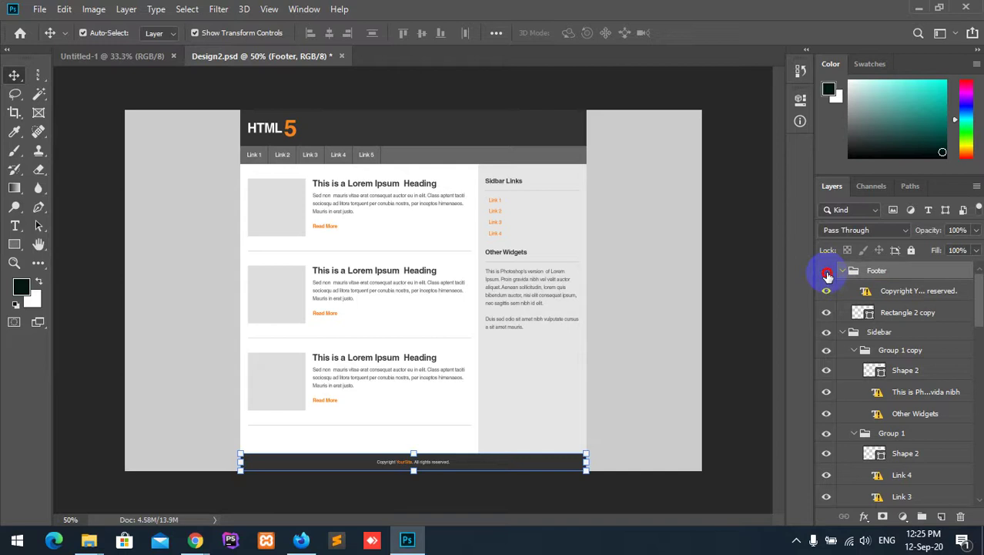
Hide and show the Footer group twice to demonstrate its content, then collapse the group.
{"action": "left_click", "coordinate": [827, 274]}
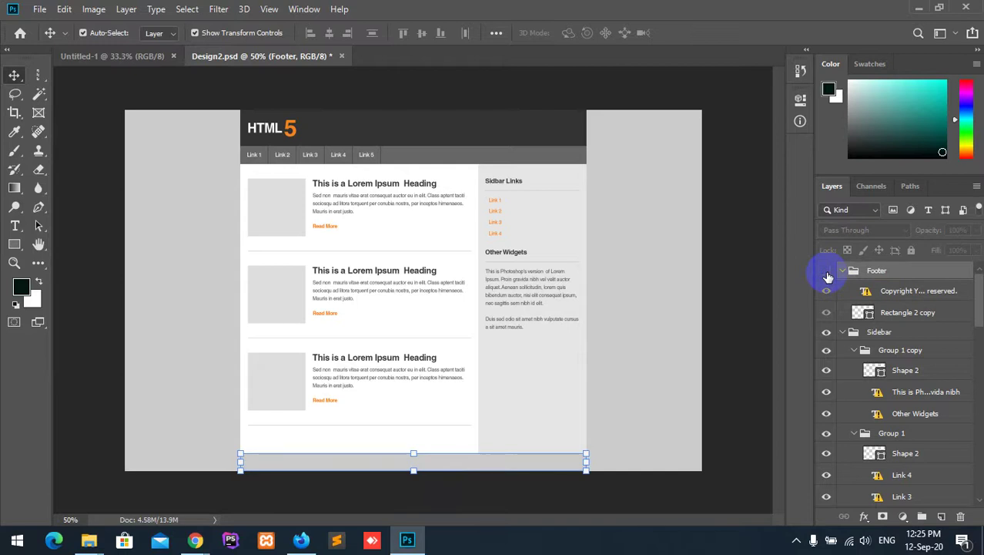
{"action": "left_click", "coordinate": [827, 274]}
{"action": "left_click", "coordinate": [827, 274]}
{"action": "left_click", "coordinate": [827, 274]}
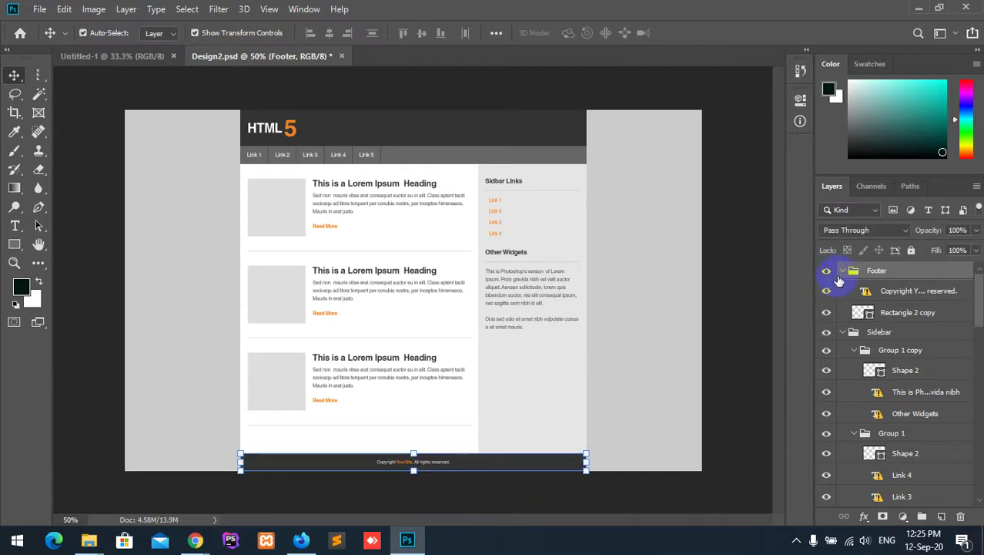
{"action": "left_click", "coordinate": [843, 272]}
Select the Sidebar group, then hide it and show it again.
{"action": "left_click", "coordinate": [856, 289]}
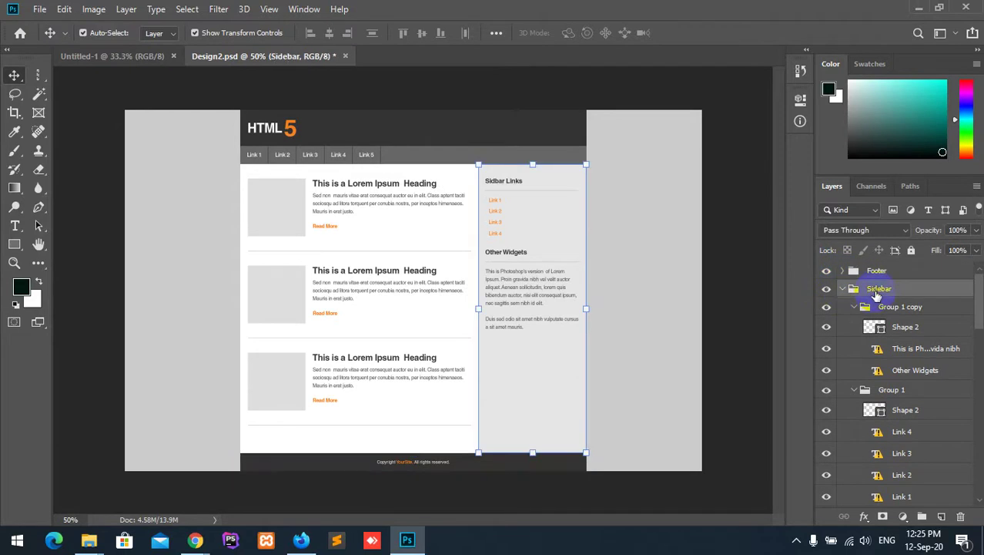
{"action": "left_click", "coordinate": [827, 291]}
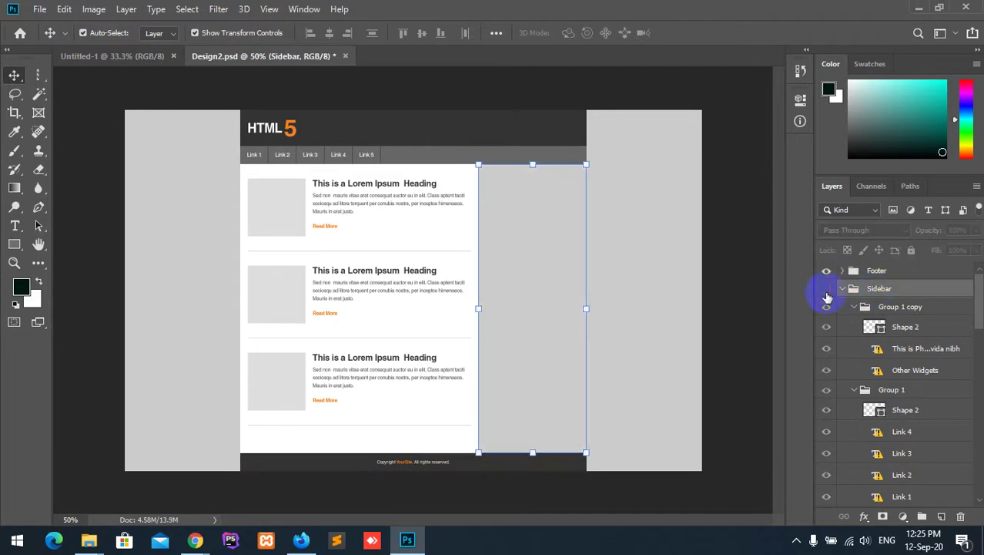
{"action": "left_click", "coordinate": [826, 293]}
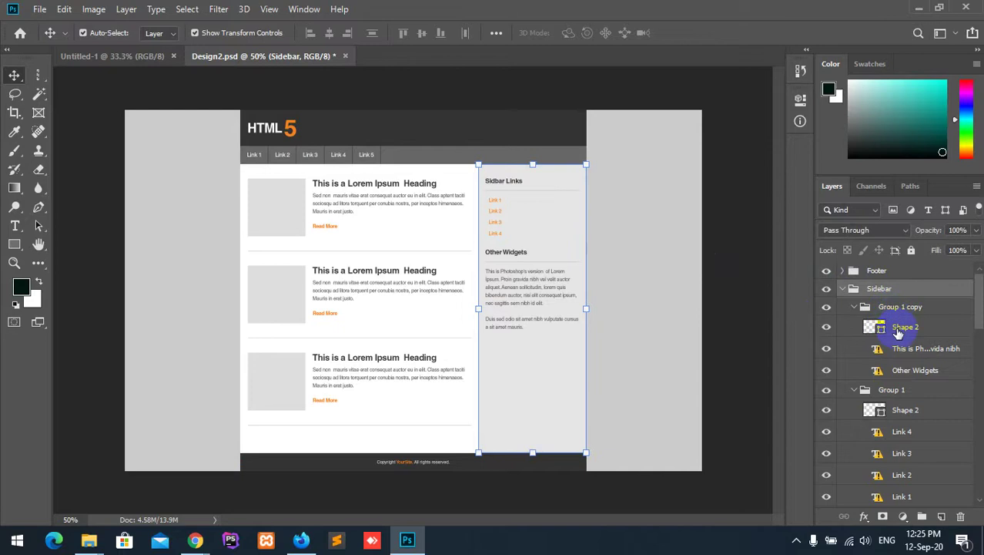
Select the sidebar's widget divider, paragraph text, Other Widgets heading, link divider and Link 4 layers one after another.
{"action": "left_click", "coordinate": [901, 328]}
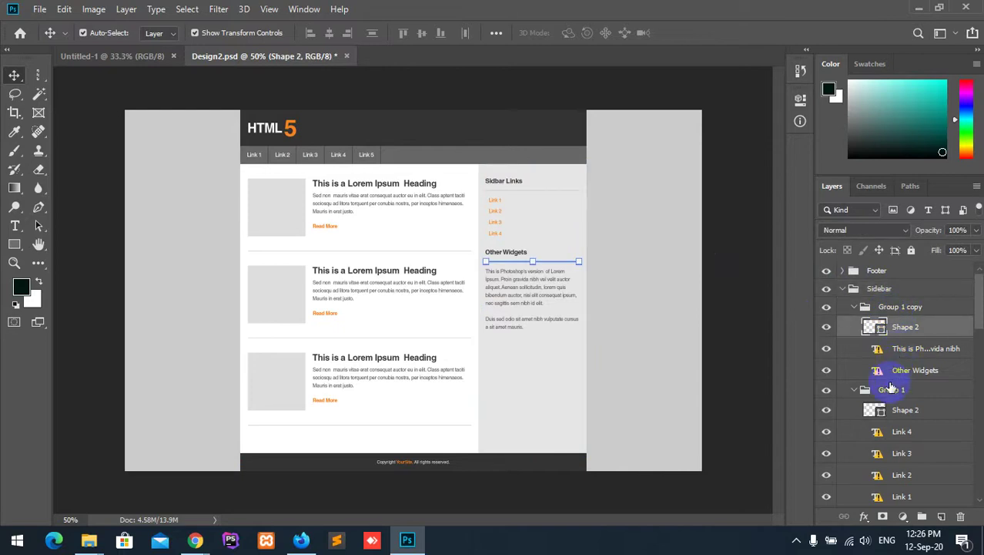
{"action": "left_click", "coordinate": [906, 349]}
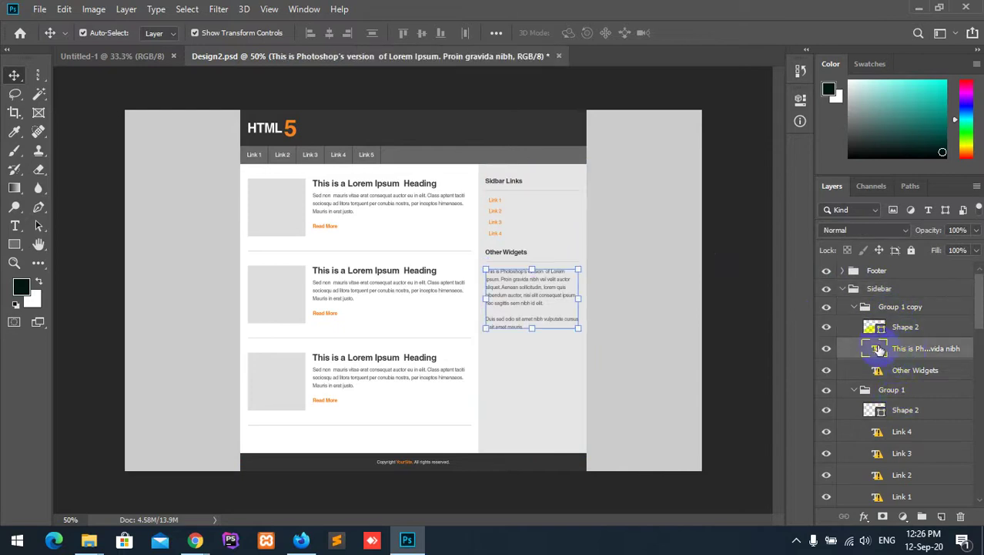
{"action": "left_click", "coordinate": [909, 372]}
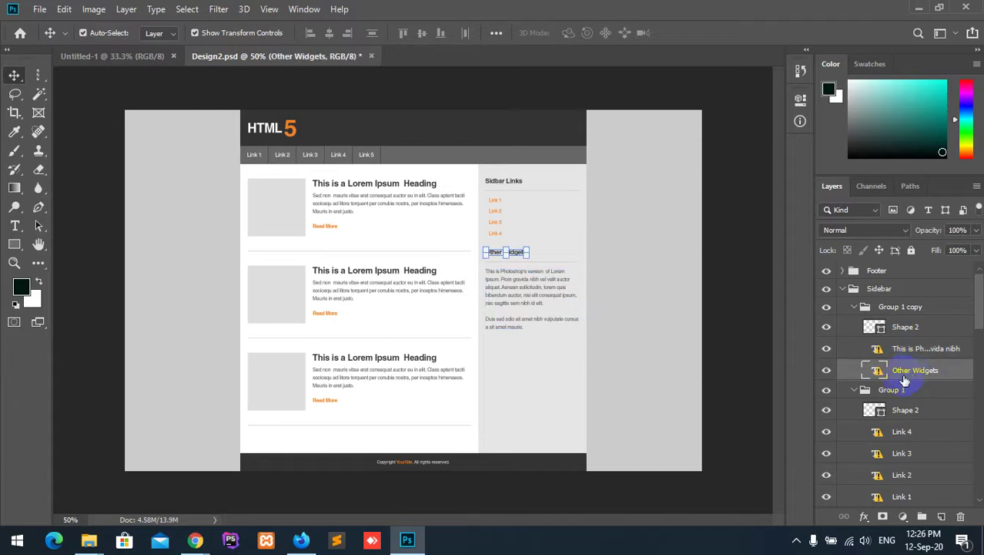
{"action": "scroll", "coordinate": [906, 381], "scroll_direction": "down", "scroll_amount": 1}
{"action": "left_click", "coordinate": [906, 392]}
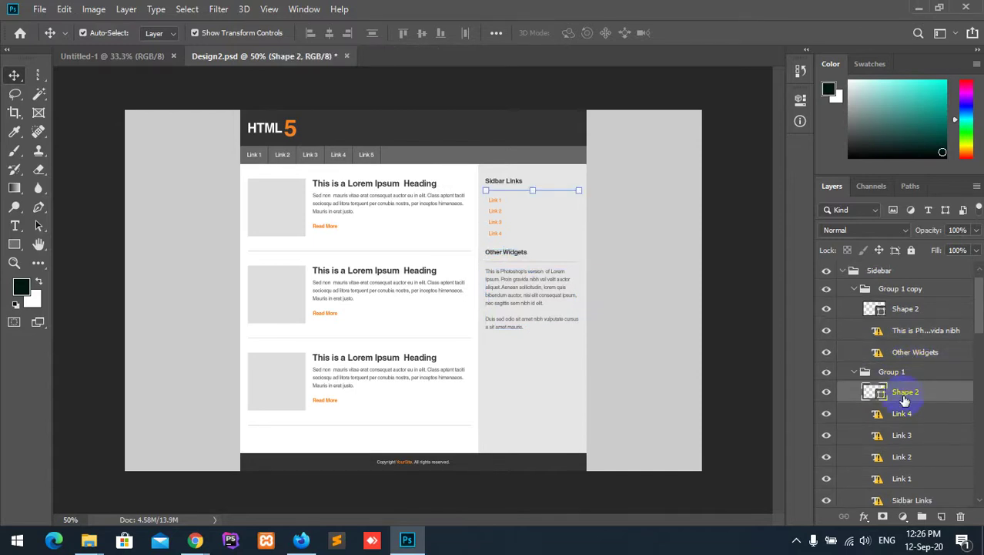
{"action": "left_click", "coordinate": [903, 417]}
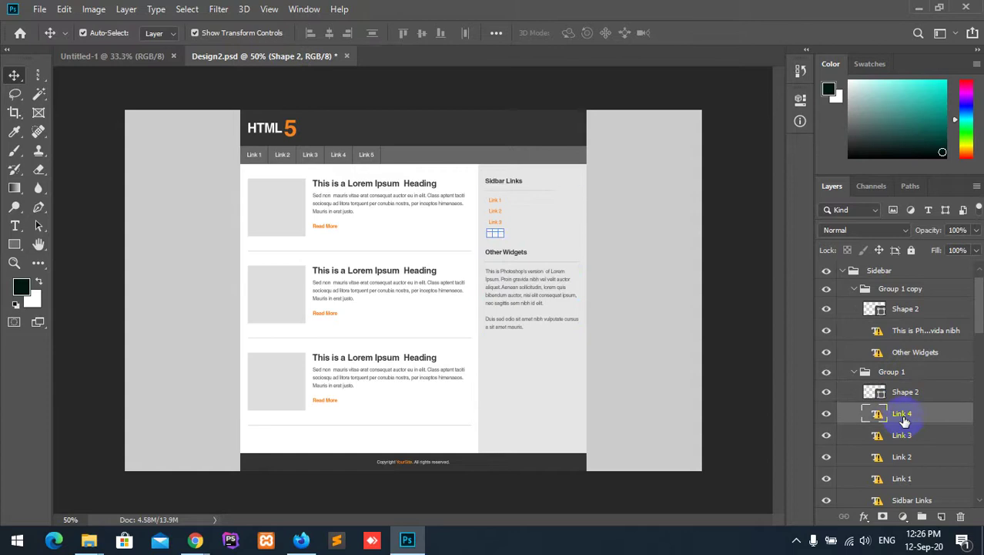
Collapse the Group 1 and Group 1 copy subgroups, then the whole Sidebar group.
{"action": "left_click", "coordinate": [855, 374]}
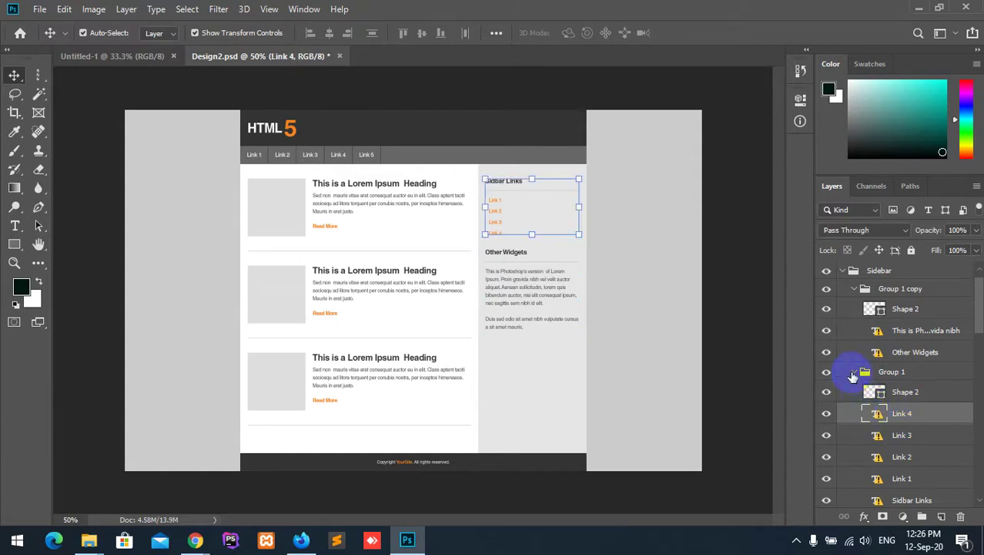
{"action": "left_click", "coordinate": [853, 373]}
{"action": "left_click", "coordinate": [855, 290]}
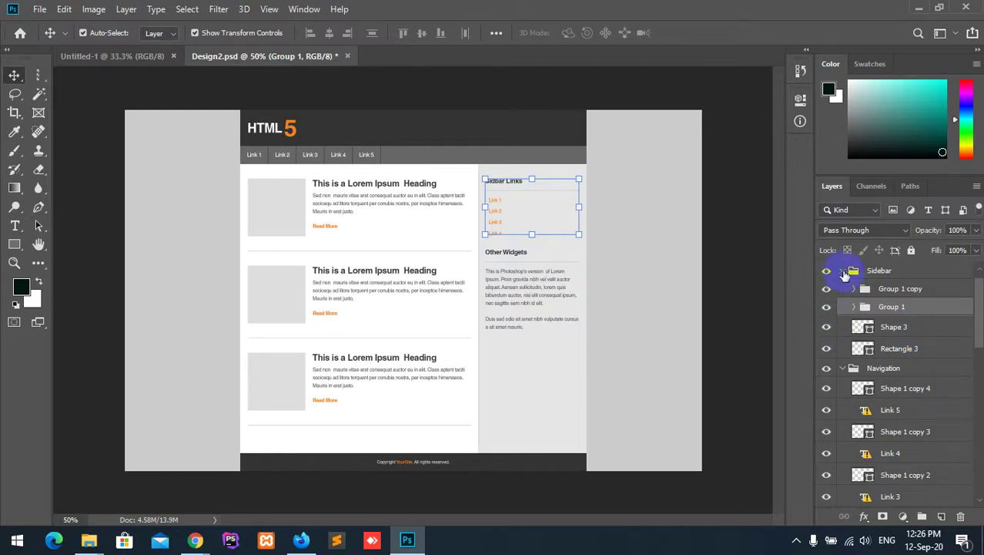
{"action": "left_click", "coordinate": [845, 275]}
Select the Navigation group and its Shape 1 copy 4 divider, review the link layers, and collapse the group.
{"action": "left_click", "coordinate": [886, 298]}
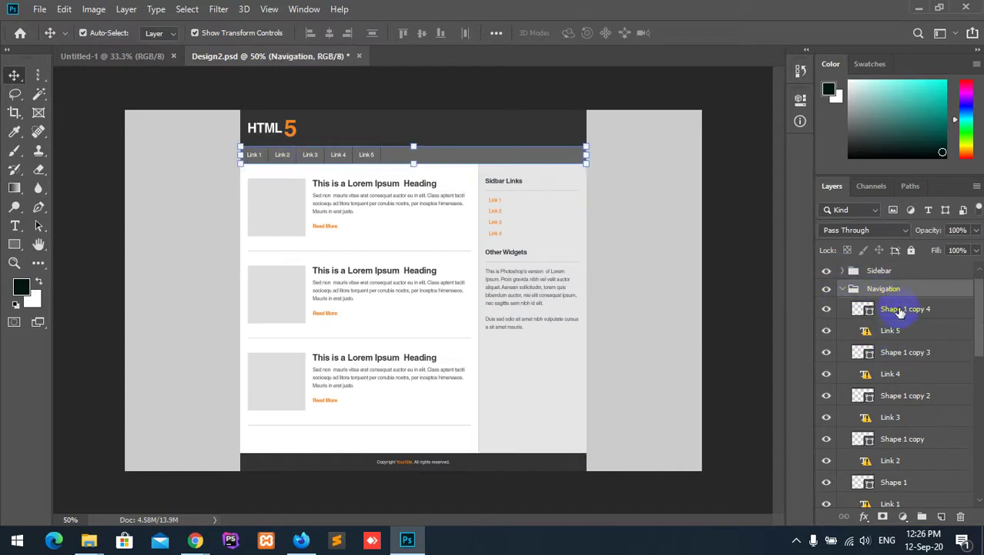
{"action": "left_click", "coordinate": [900, 310]}
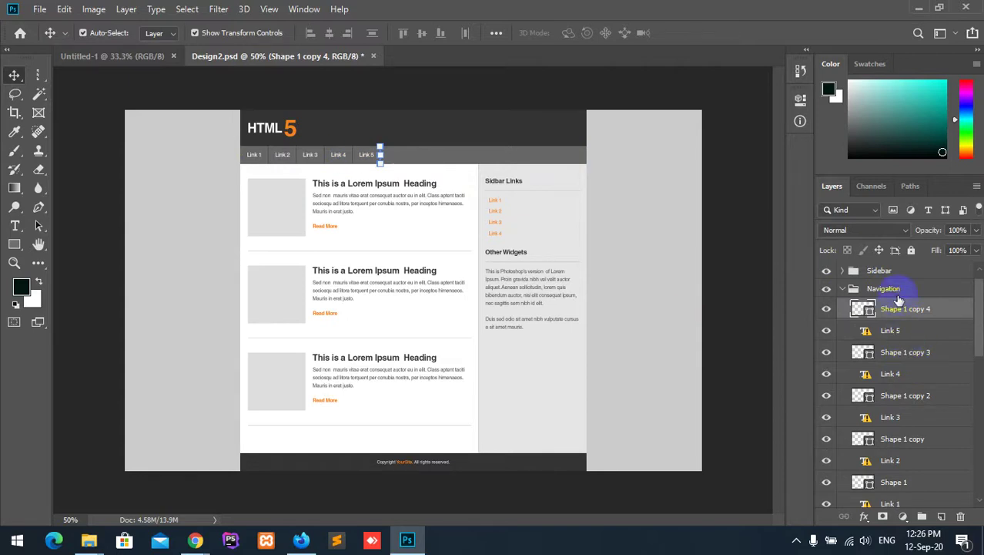
{"action": "scroll", "coordinate": [892, 376], "scroll_direction": "down", "scroll_amount": 2}
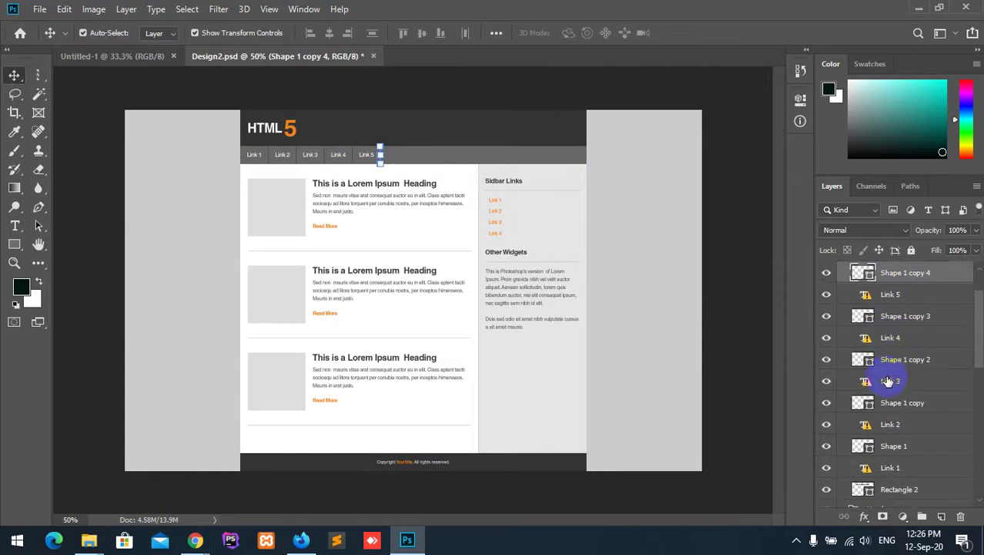
{"action": "scroll", "coordinate": [890, 381], "scroll_direction": "down", "scroll_amount": 1}
{"action": "scroll", "coordinate": [890, 377], "scroll_direction": "up", "scroll_amount": 3}
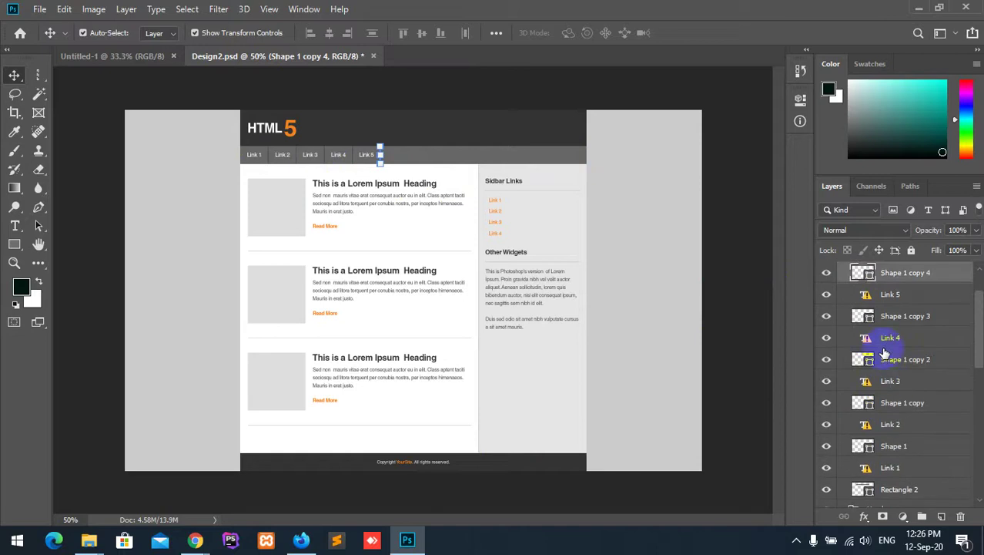
{"action": "left_click", "coordinate": [843, 307]}
{"action": "left_click", "coordinate": [843, 307]}
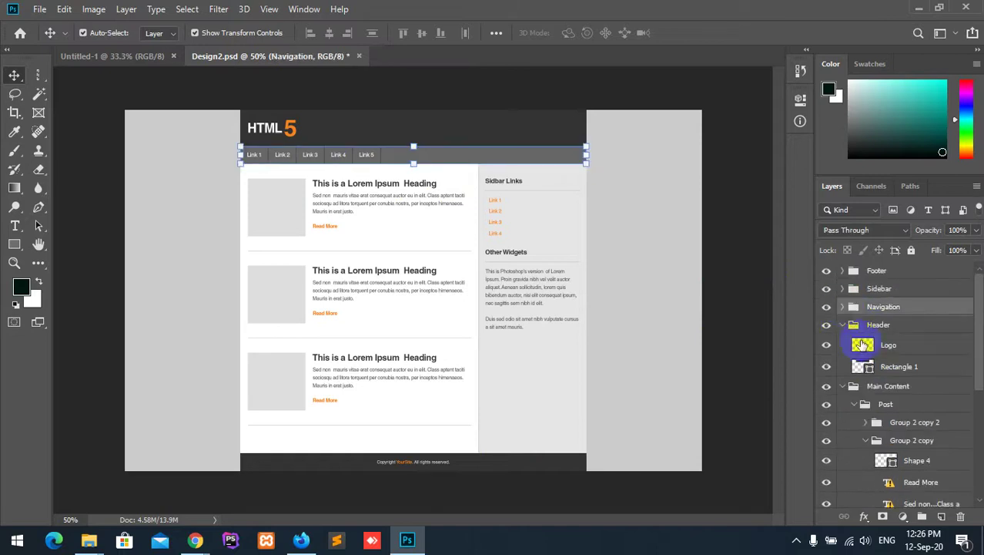
Select the Header group and its Logo layer to point out the HTML 5 logo in the layout.
{"action": "left_click", "coordinate": [901, 325]}
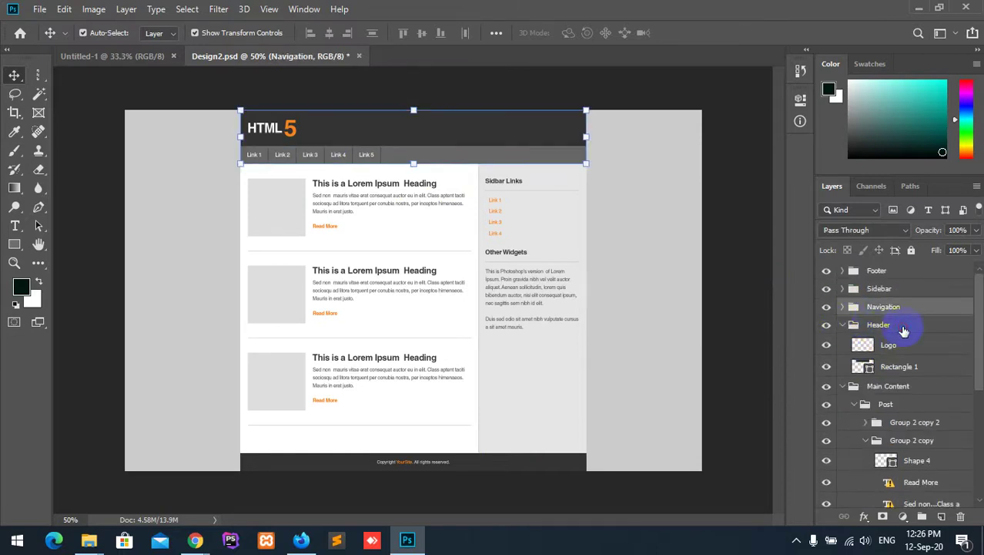
{"action": "left_click", "coordinate": [903, 348]}
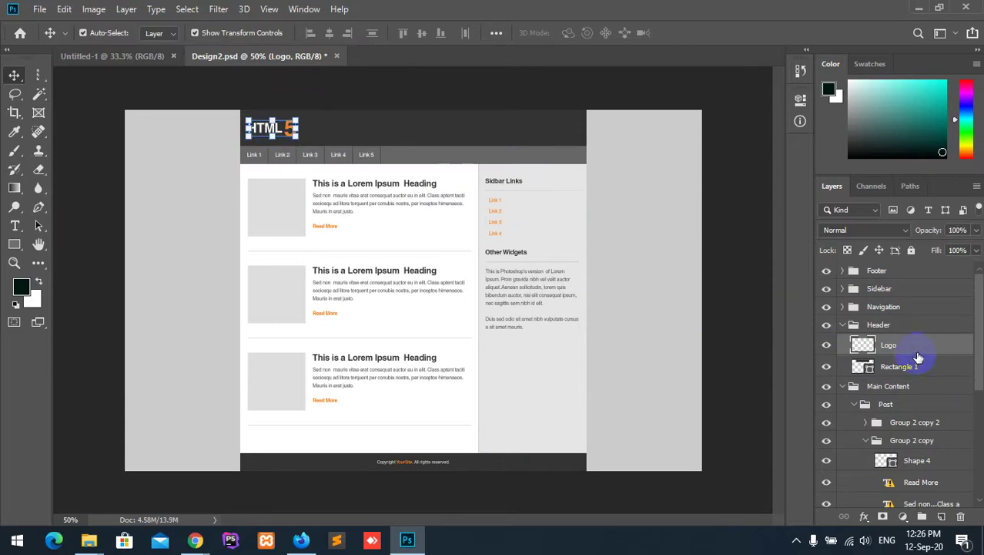
{"action": "left_click", "coordinate": [273, 126]}
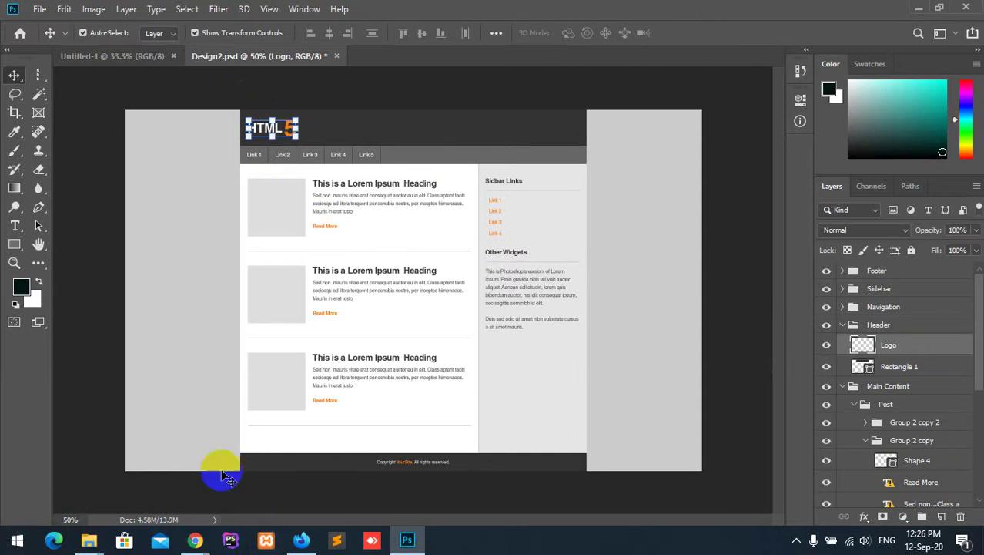
{"action": "left_click", "coordinate": [274, 140]}
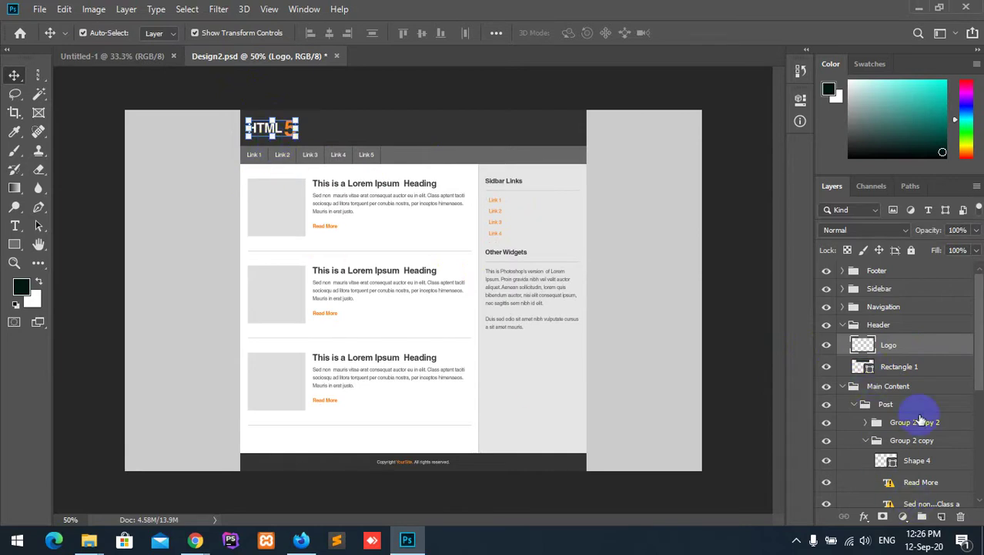
Review the Main Content layers and select the Background layer beneath them.
{"action": "scroll", "coordinate": [906, 416], "scroll_direction": "down", "scroll_amount": 3}
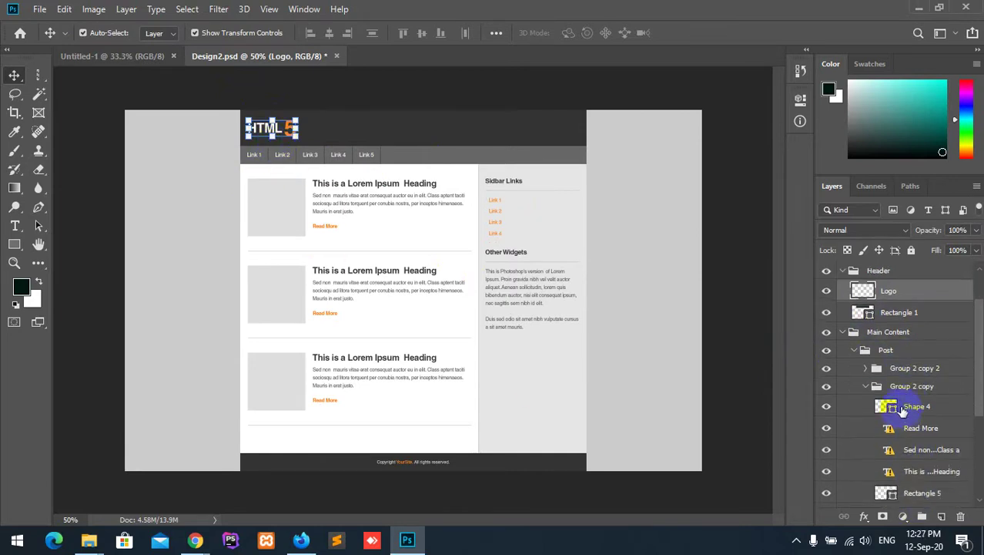
{"action": "scroll", "coordinate": [868, 402], "scroll_direction": "down", "scroll_amount": 8}
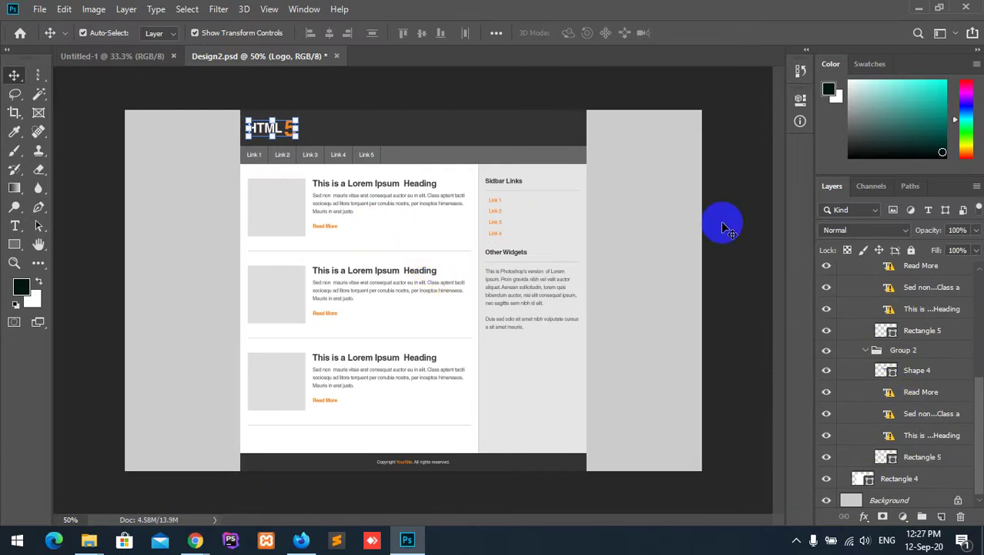
{"action": "left_click_drag", "start_coordinate": [888, 368], "coordinate": [878, 493]}
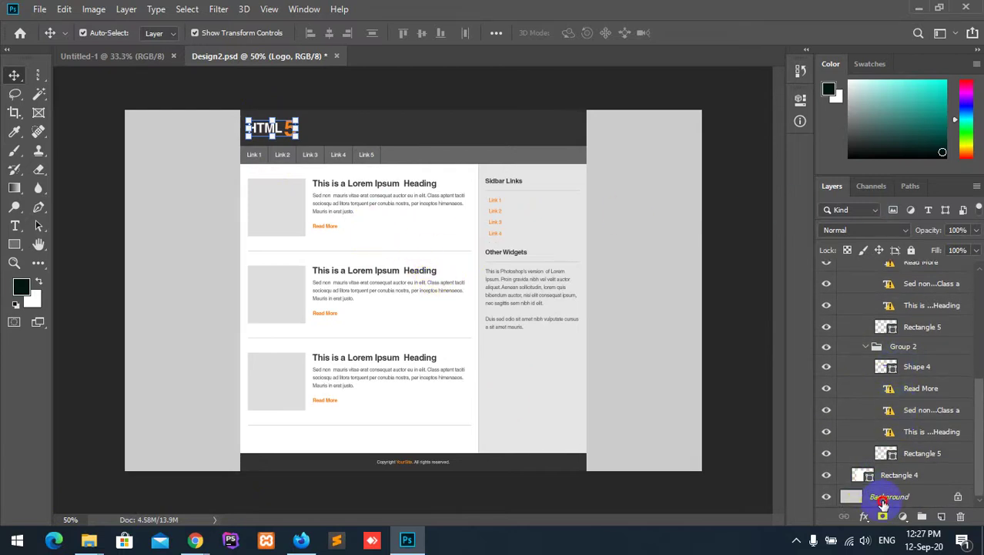
{"action": "left_click", "coordinate": [889, 496]}
Display the pixel layer properties of the Background layer to check its width and height.
{"action": "key", "text": "ctrl"}
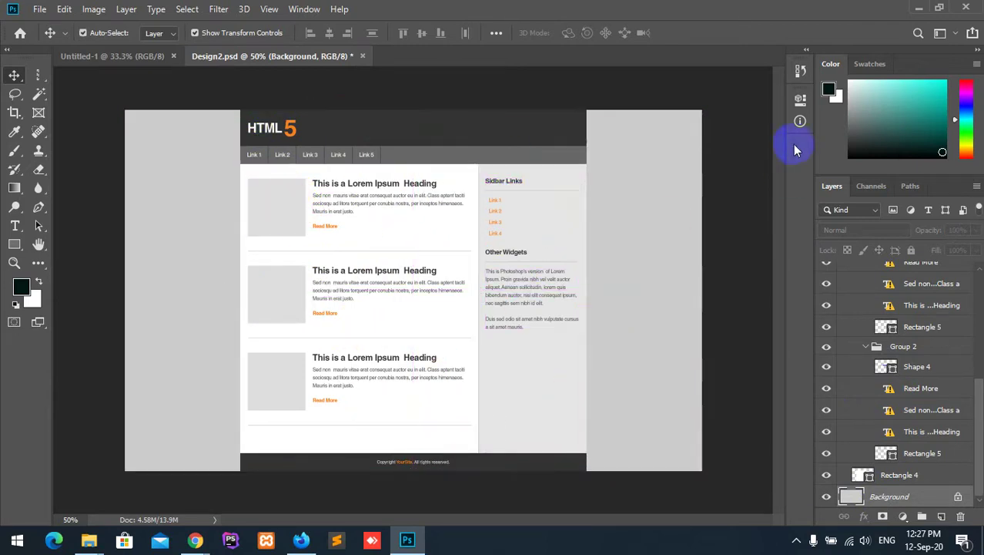
{"action": "left_click", "coordinate": [801, 98]}
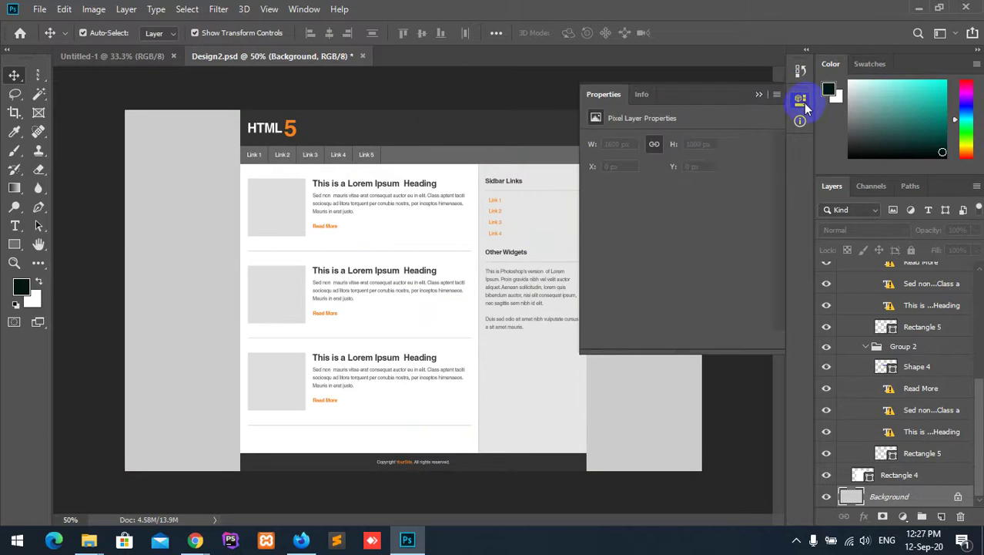
{"action": "left_click", "coordinate": [622, 92]}
{"action": "left_click", "coordinate": [796, 101]}
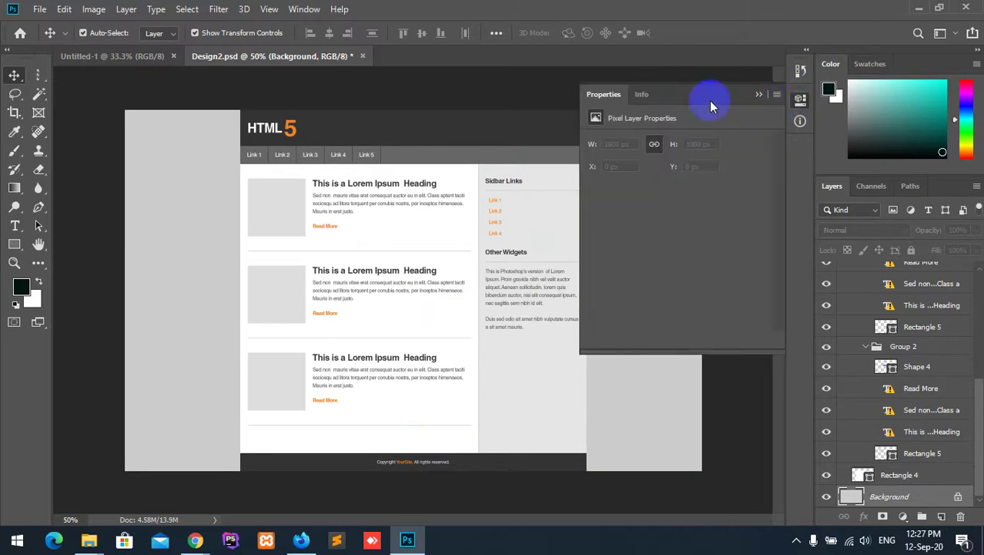
Display the Info readout and inspect the colour and position values over the second post's image placeholder.
{"action": "left_click", "coordinate": [645, 95]}
{"action": "key", "text": "ctrl"}
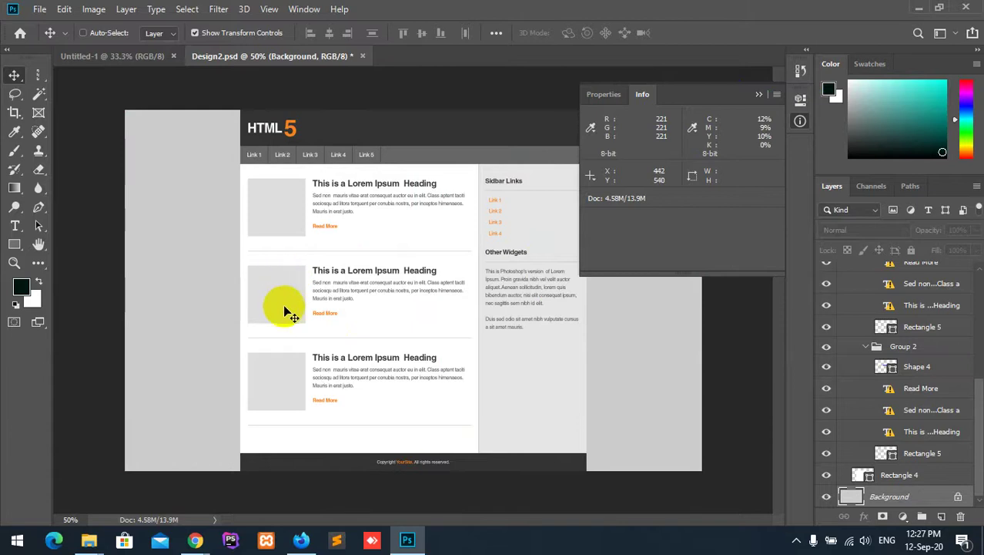
{"action": "key", "text": "ctrl"}
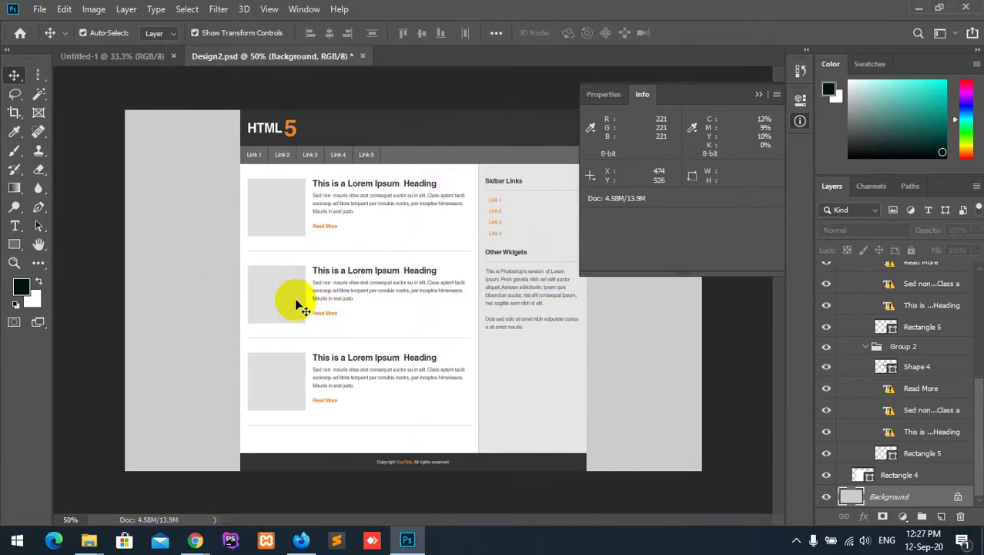
{"action": "key", "text": "ctrl"}
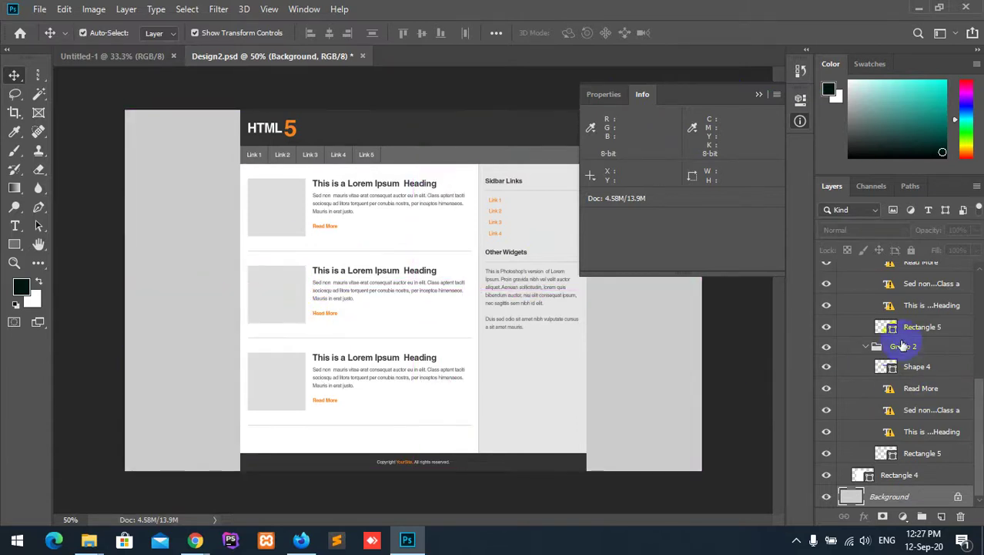
{"action": "left_click_drag", "start_coordinate": [875, 458], "coordinate": [848, 523]}
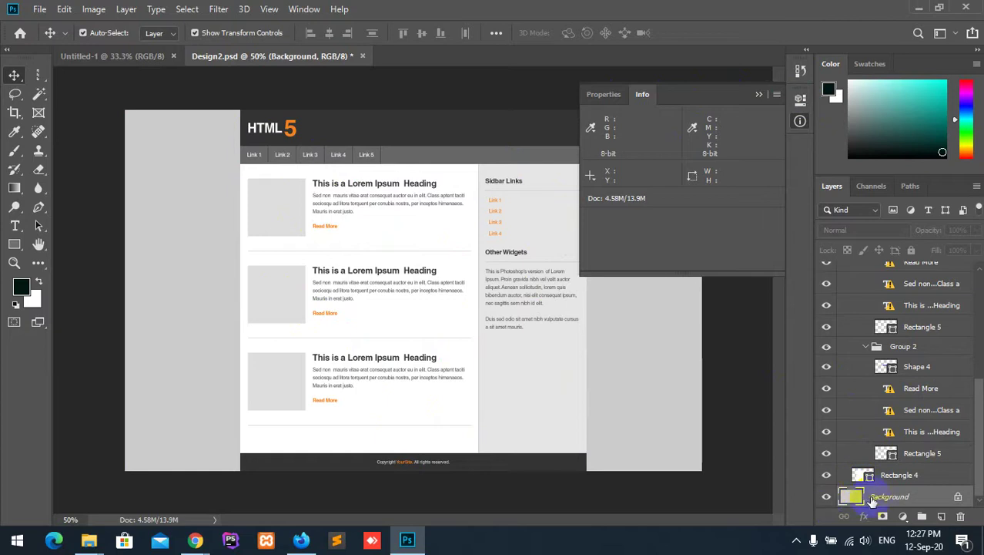
{"action": "scroll", "coordinate": [886, 431], "scroll_direction": "up", "scroll_amount": 10}
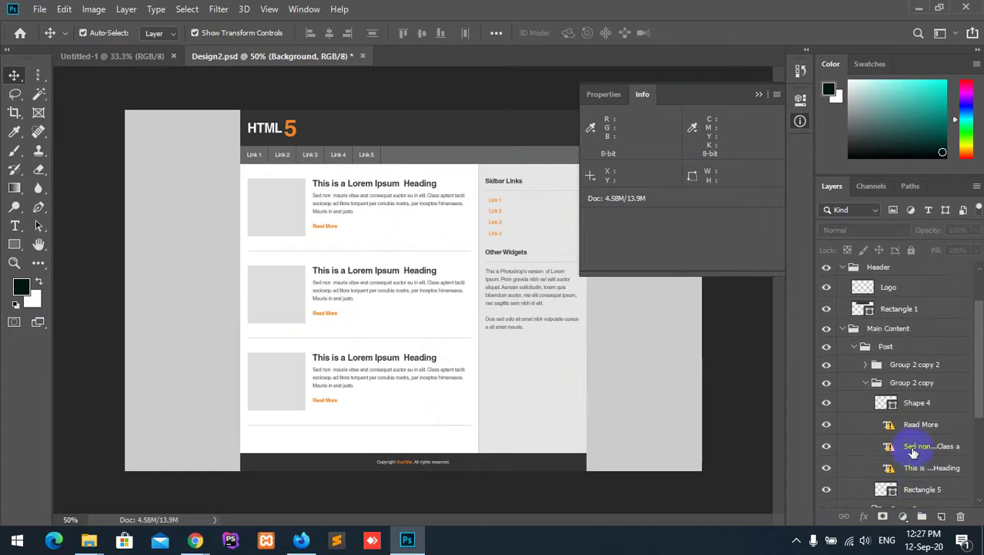
Select the Main Content group and start Free Transform to check its dimensions, accepting all missing-font warnings, and exit without resizing.
{"action": "left_click", "coordinate": [882, 328]}
{"action": "key", "text": "ctrl"}
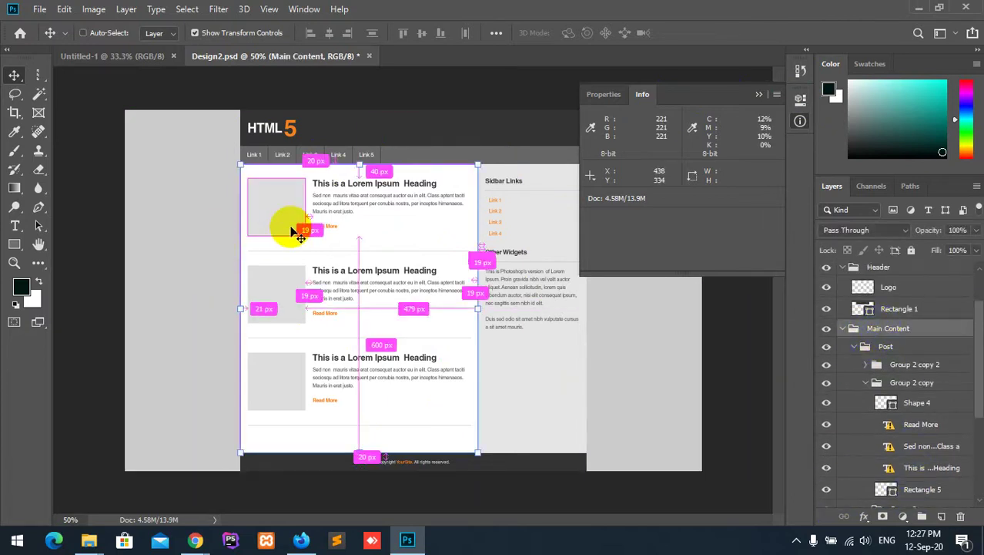
{"action": "left_click", "coordinate": [293, 231]}
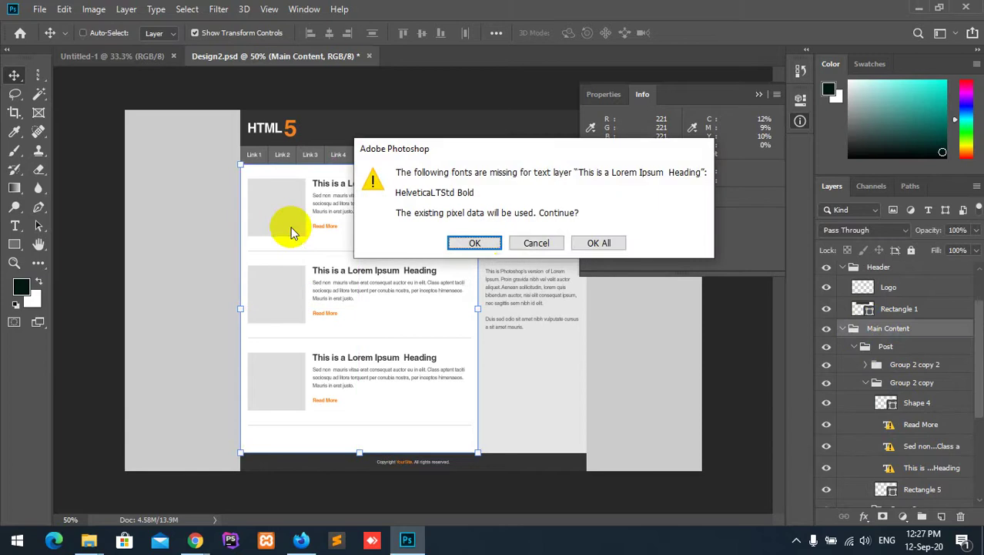
{"action": "left_click", "coordinate": [602, 244]}
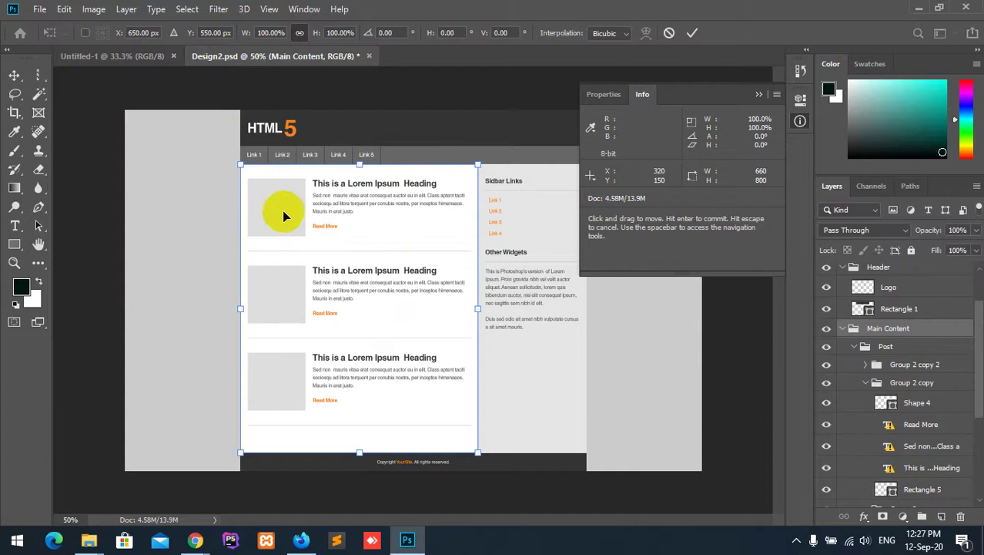
{"action": "key", "text": "Return"}
{"action": "left_click_drag", "start_coordinate": [283, 216], "coordinate": [285, 224]}
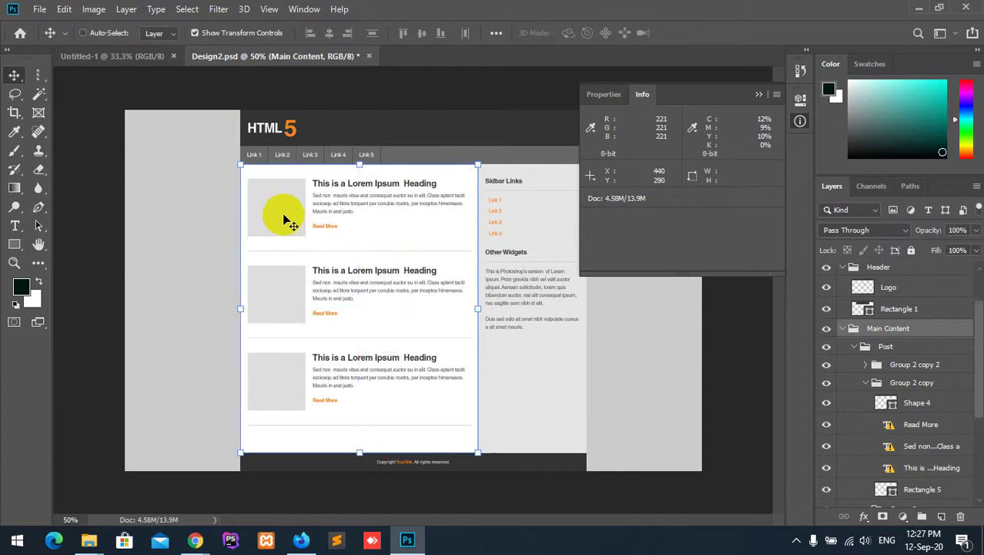
Select the first post's Rectangle 5 image placeholder and check its width and height with Free Transform, leaving it unscaled.
{"action": "left_click", "coordinate": [281, 212], "text": "ctrl"}
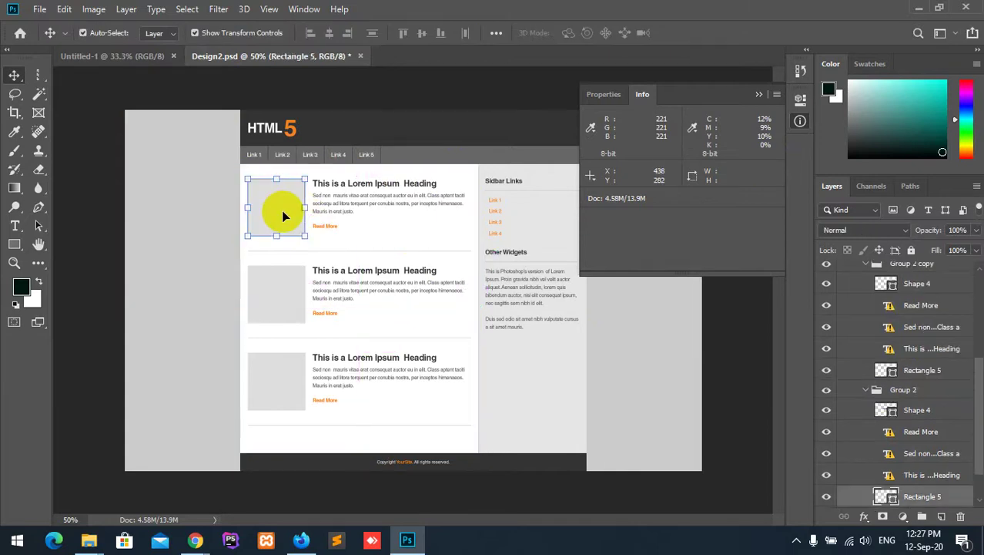
{"action": "key", "text": "ctrl+t"}
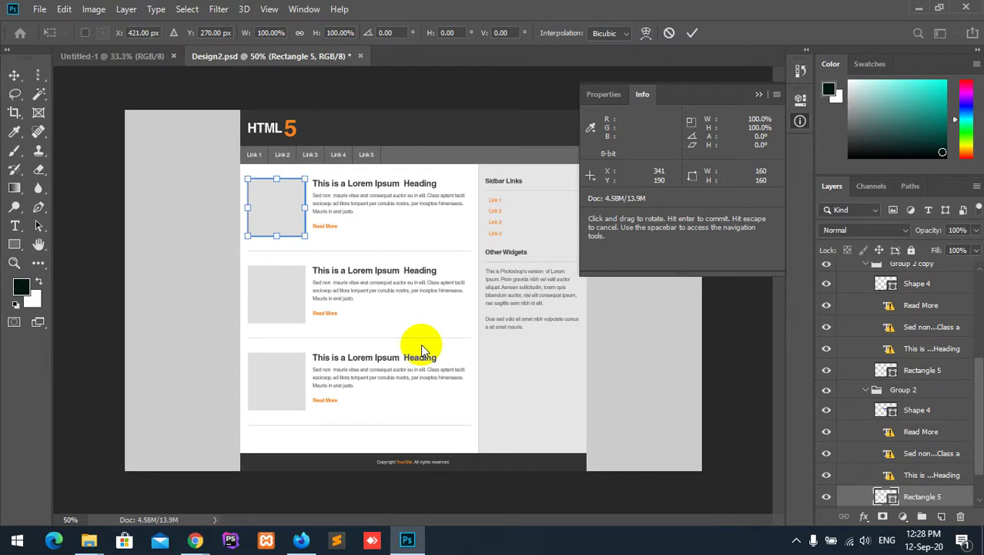
{"action": "left_click", "coordinate": [694, 35]}
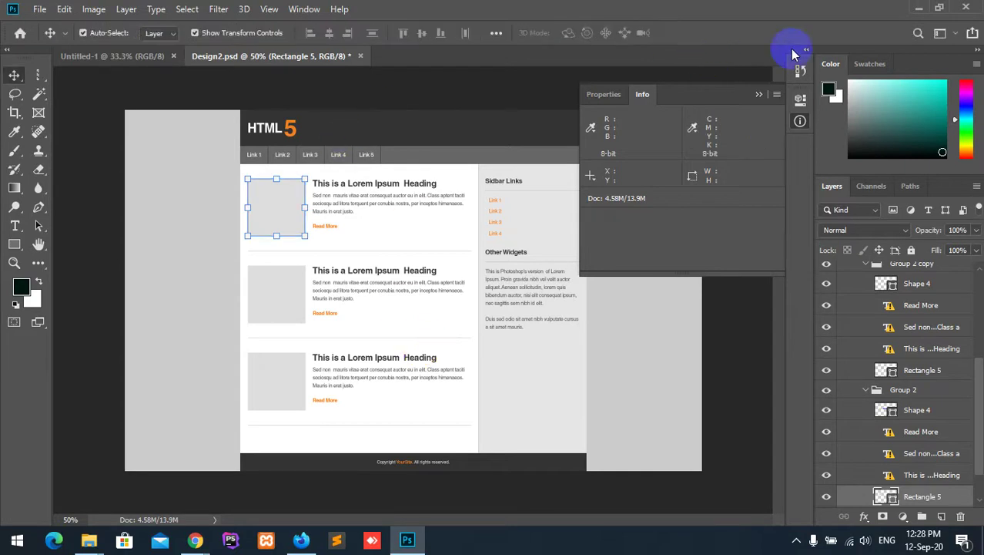
Switch to Google Classroom in Chrome and review the turned-in and missing students for the CSS EXAM assignment.
{"action": "left_click", "coordinate": [919, 7]}
{"action": "left_click", "coordinate": [4, 7]}
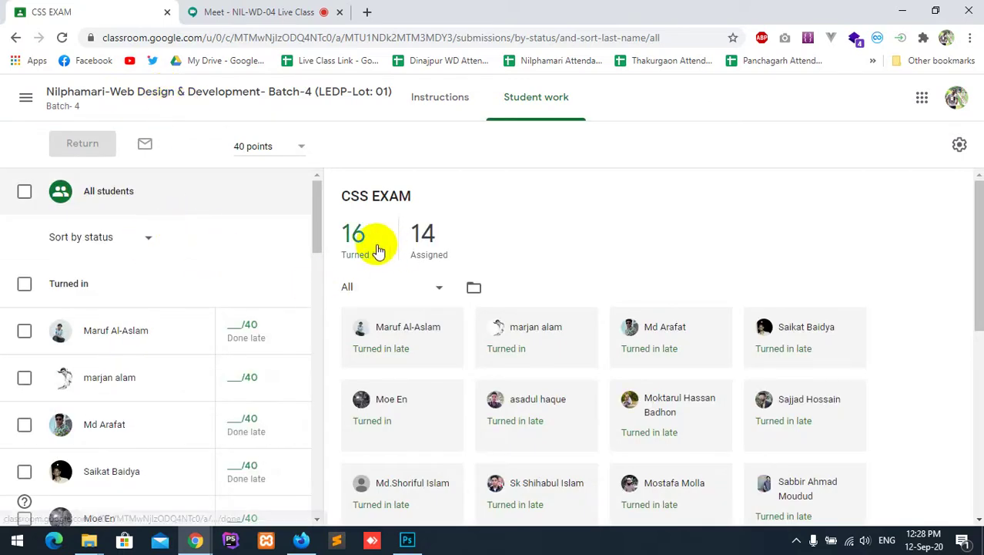
{"action": "scroll", "coordinate": [158, 285], "scroll_direction": "down", "scroll_amount": 1}
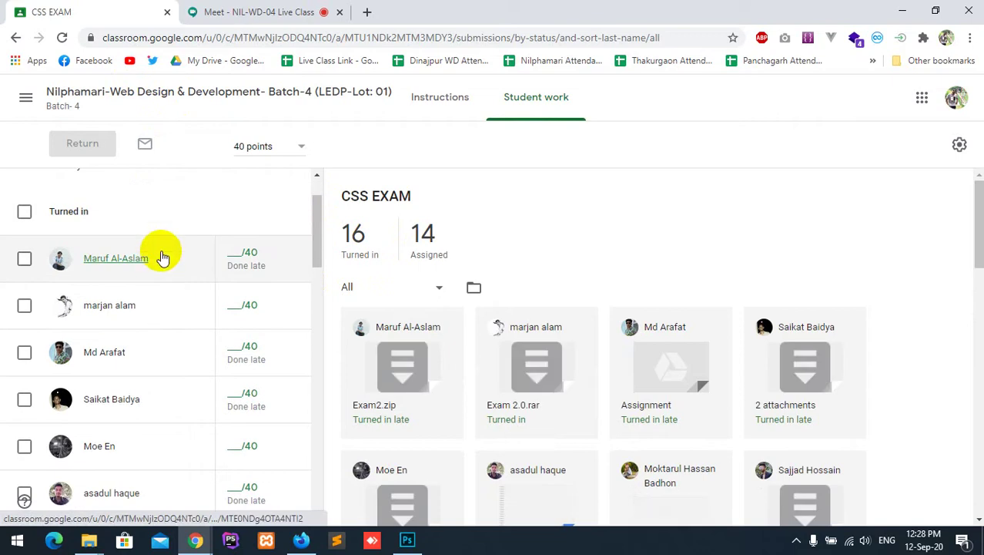
{"action": "scroll", "coordinate": [153, 322], "scroll_direction": "down", "scroll_amount": 1}
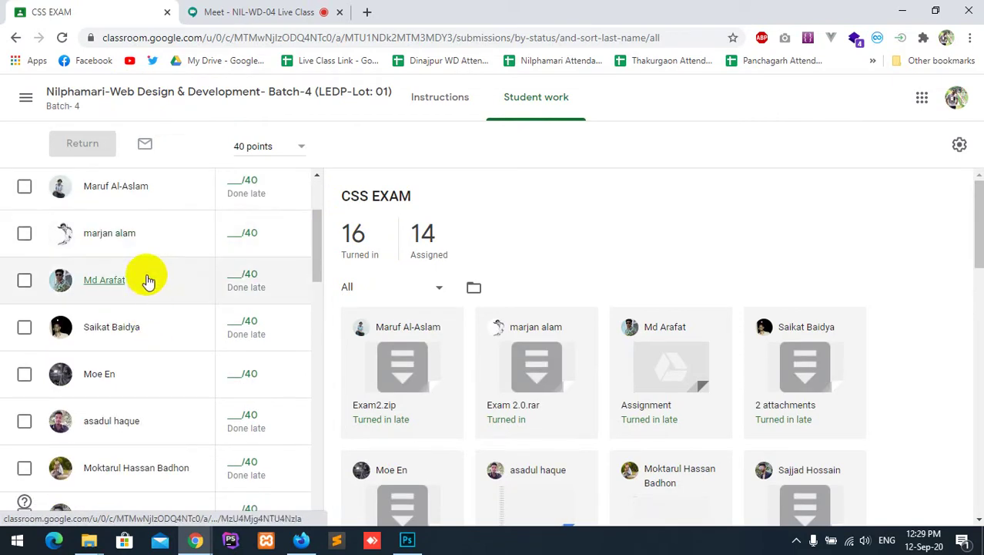
{"action": "scroll", "coordinate": [125, 339], "scroll_direction": "down", "scroll_amount": 2}
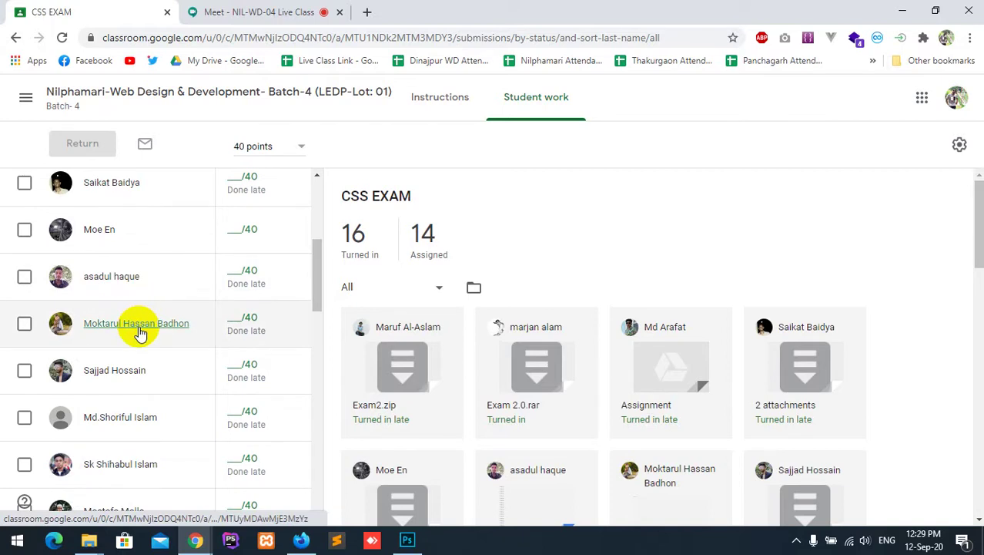
{"action": "scroll", "coordinate": [139, 331], "scroll_direction": "down", "scroll_amount": 1}
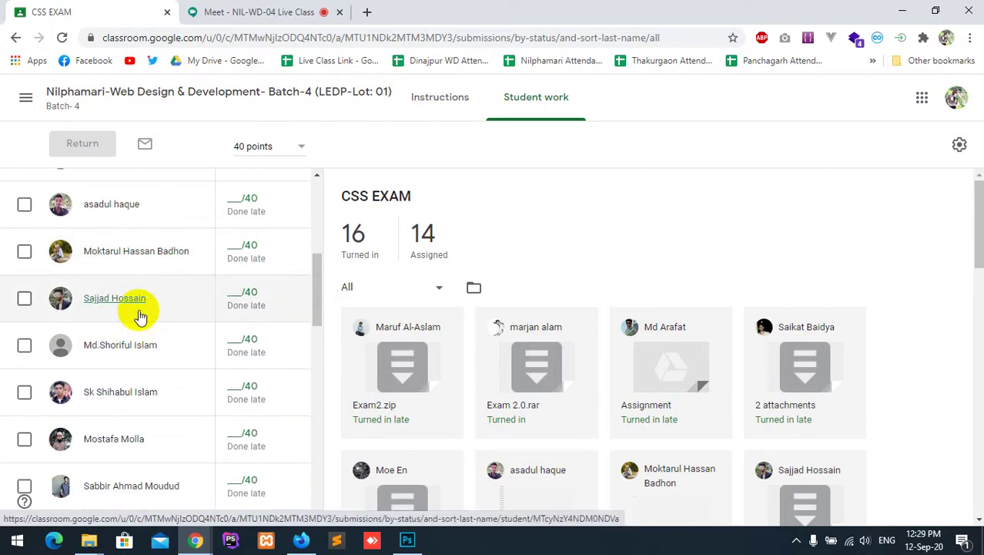
{"action": "scroll", "coordinate": [139, 316], "scroll_direction": "down", "scroll_amount": 1}
{"action": "scroll", "coordinate": [154, 300], "scroll_direction": "down", "scroll_amount": 1}
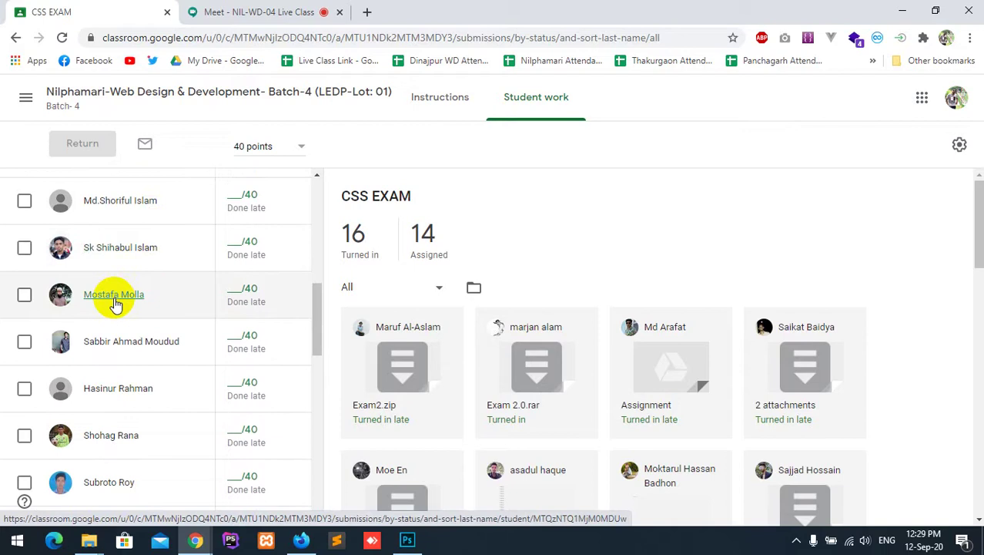
{"action": "scroll", "coordinate": [114, 300], "scroll_direction": "down", "scroll_amount": 1}
{"action": "scroll", "coordinate": [144, 319], "scroll_direction": "down", "scroll_amount": 1}
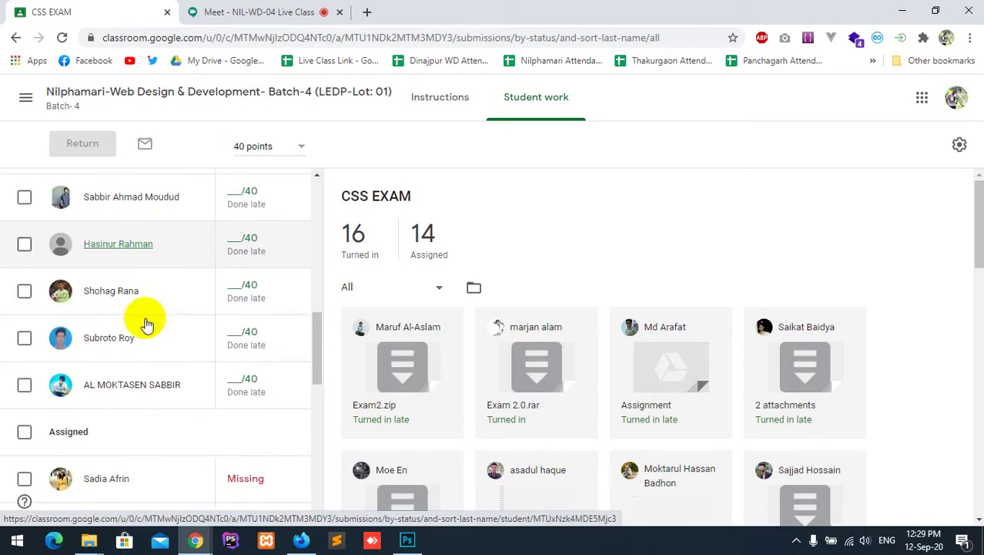
{"action": "scroll", "coordinate": [144, 306], "scroll_direction": "down", "scroll_amount": 1}
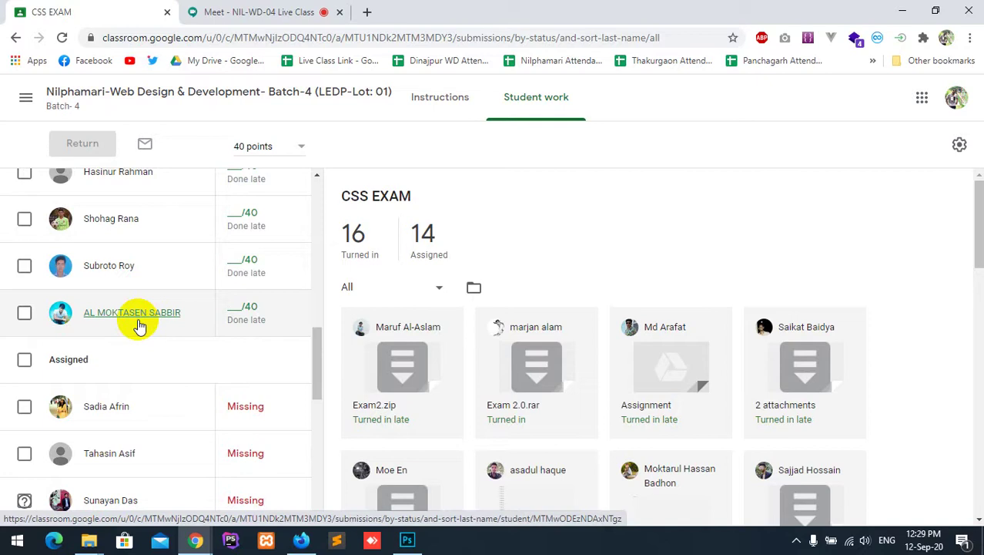
{"action": "scroll", "coordinate": [139, 323], "scroll_direction": "down", "scroll_amount": 2}
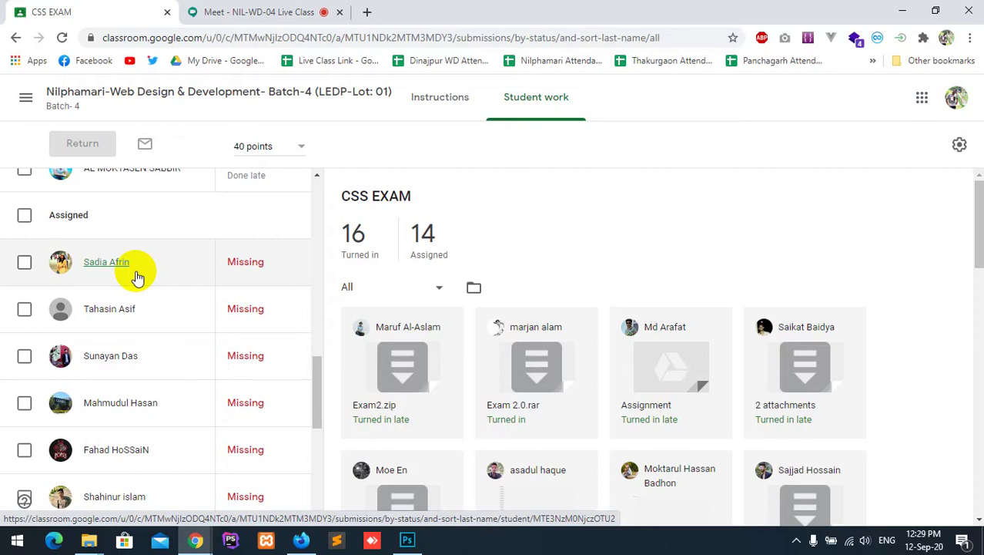
Switch to the NIL-WD-04 Live Class Meet call and look through its participant list to check attendance.
{"action": "left_click", "coordinate": [292, 12]}
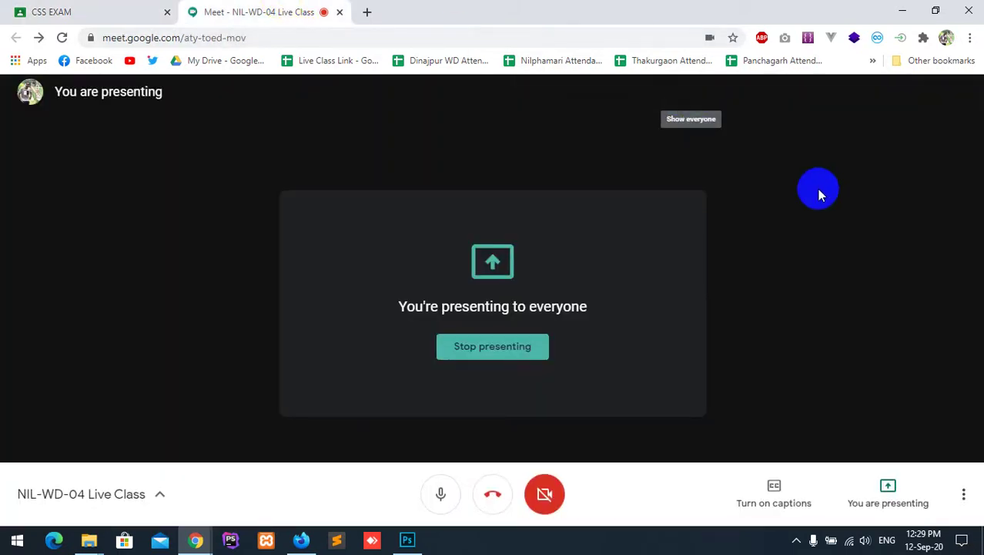
{"action": "left_click", "coordinate": [817, 189]}
{"action": "scroll", "coordinate": [839, 308], "scroll_direction": "down", "scroll_amount": 6}
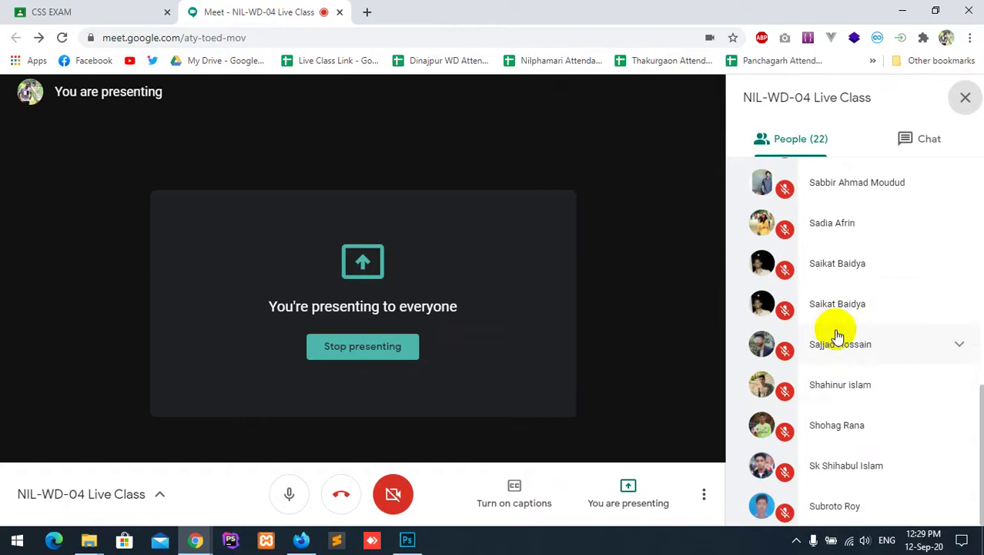
Return to the CSS EXAM student work, dismiss the presenting notification, and check the students marked as missing.
{"action": "left_click", "coordinate": [45, 10]}
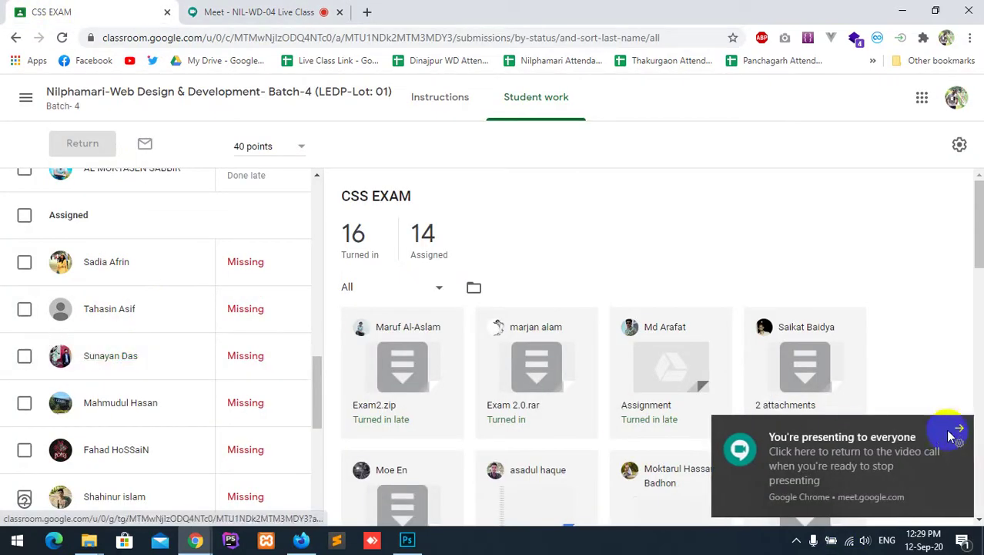
{"action": "left_click", "coordinate": [957, 429]}
{"action": "scroll", "coordinate": [150, 377], "scroll_direction": "down", "scroll_amount": 2}
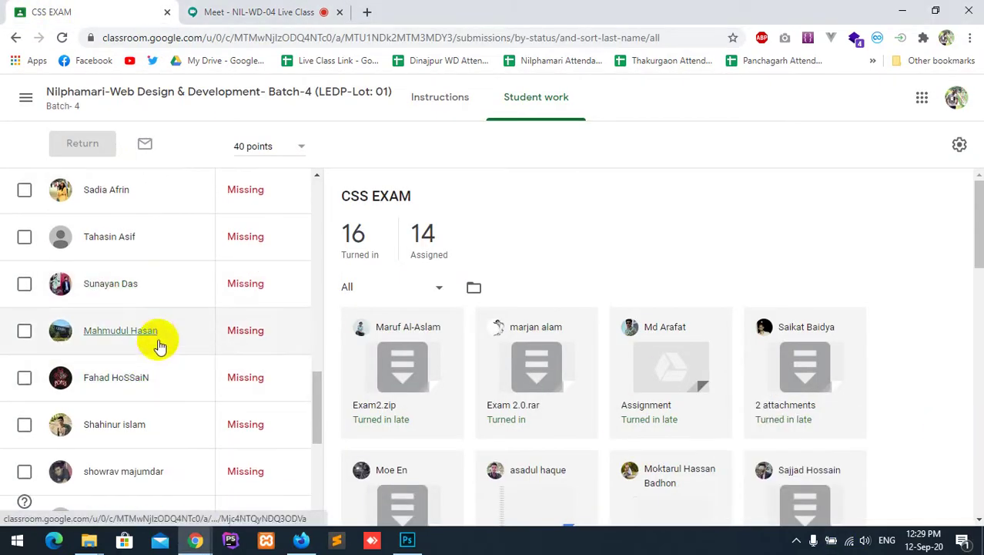
Read the latest message in the Meet class chat, and recheck the CSS EXAM submission statuses in Classroom.
{"action": "left_click", "coordinate": [262, 12]}
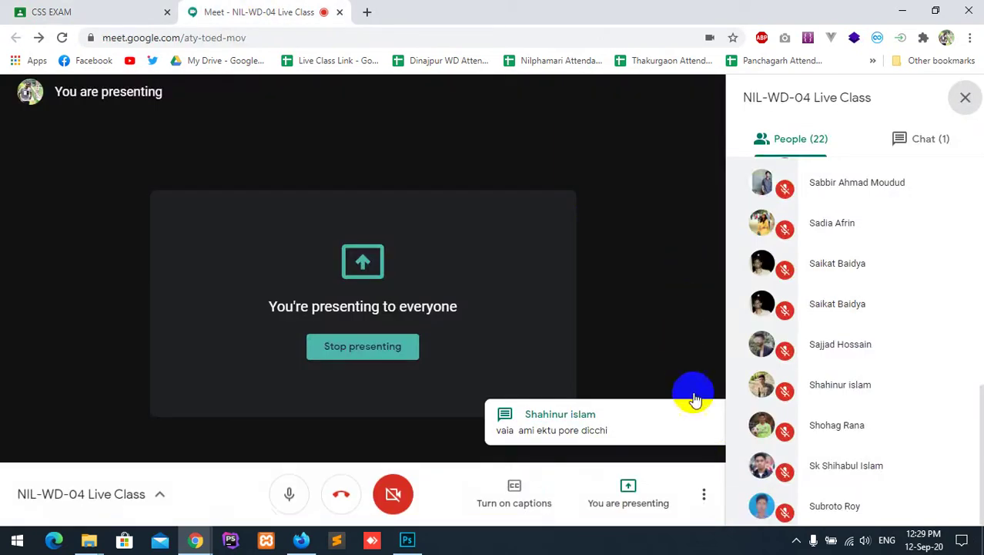
{"action": "left_click", "coordinate": [706, 419]}
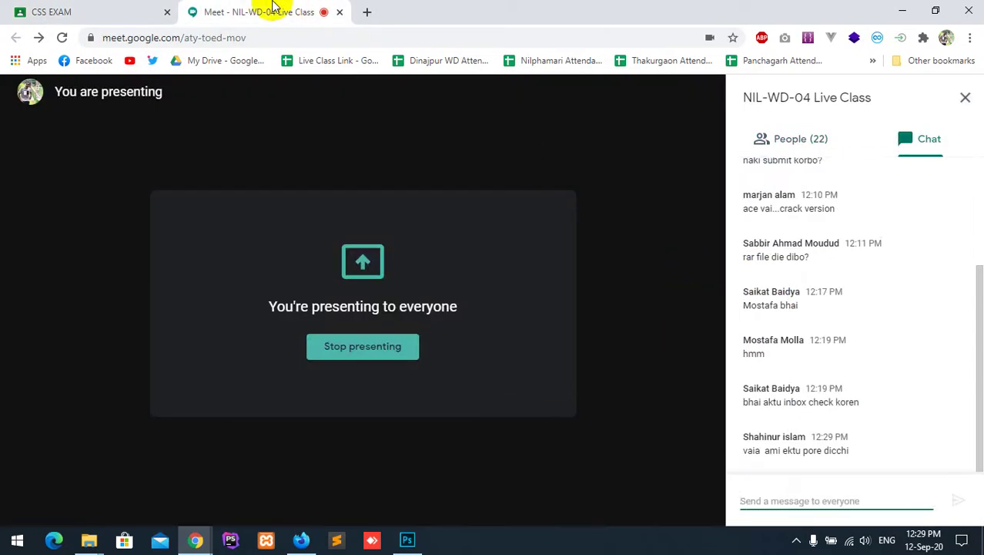
{"action": "left_click", "coordinate": [51, 11]}
{"action": "scroll", "coordinate": [175, 342], "scroll_direction": "up", "scroll_amount": 2}
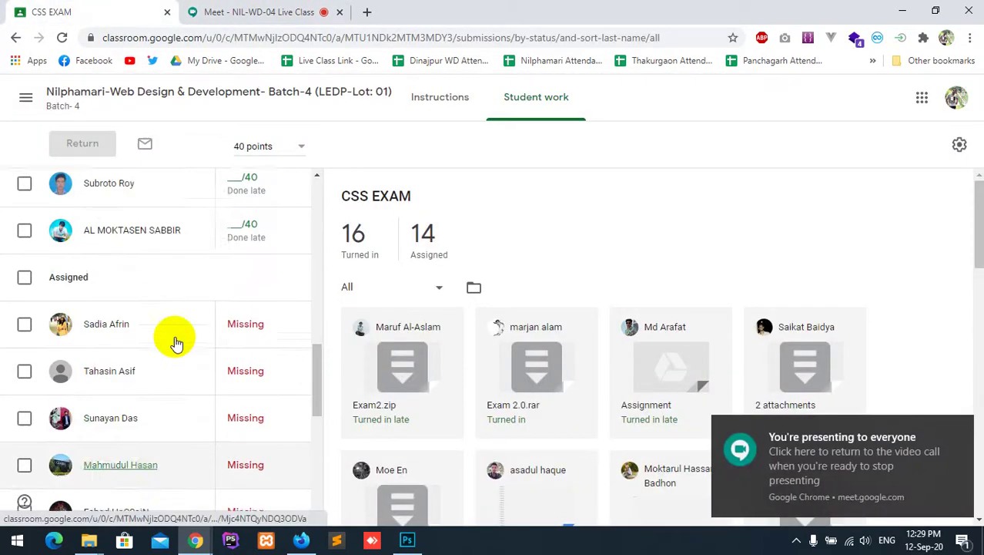
{"action": "scroll", "coordinate": [176, 343], "scroll_direction": "up", "scroll_amount": 3}
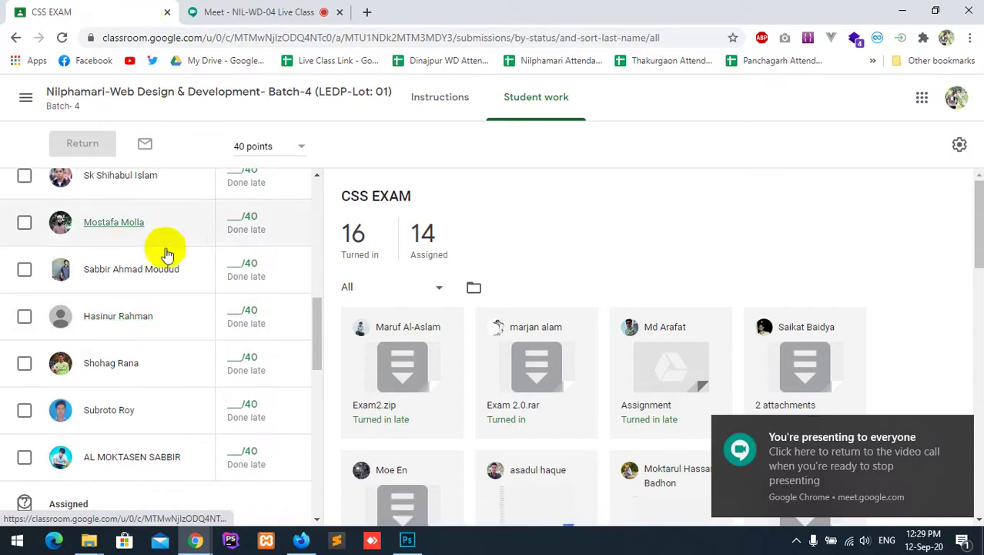
{"action": "scroll", "coordinate": [206, 298], "scroll_direction": "down", "scroll_amount": 3}
{"action": "scroll", "coordinate": [204, 294], "scroll_direction": "down", "scroll_amount": 2}
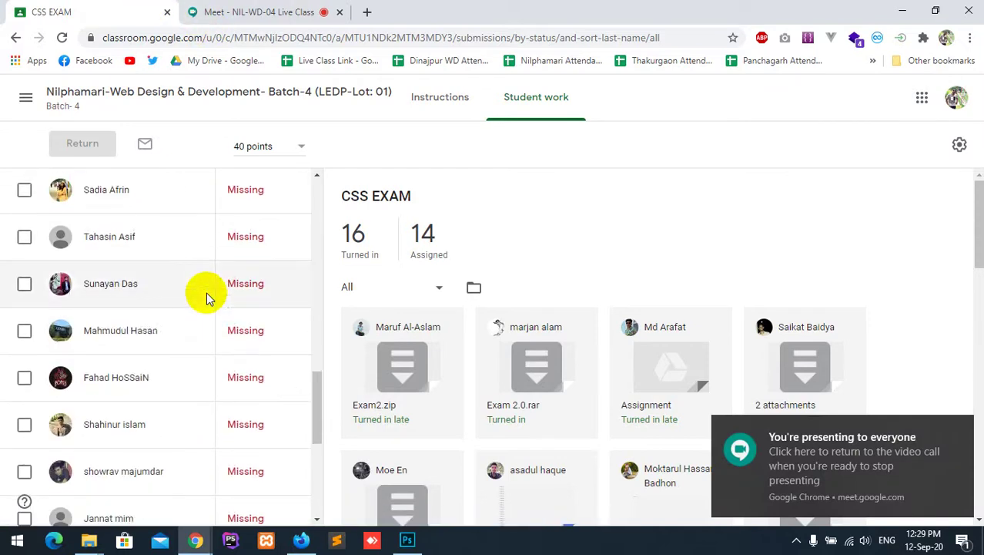